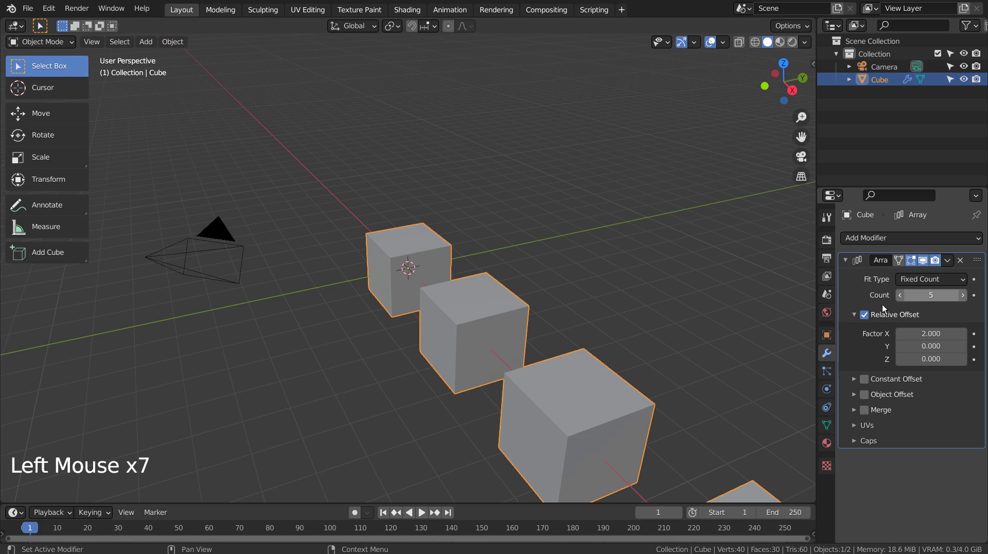
Align the camera to a view looking along the row of cubes and fine-tune its framing.
middle_click_drag(480, 317, 639, 310)
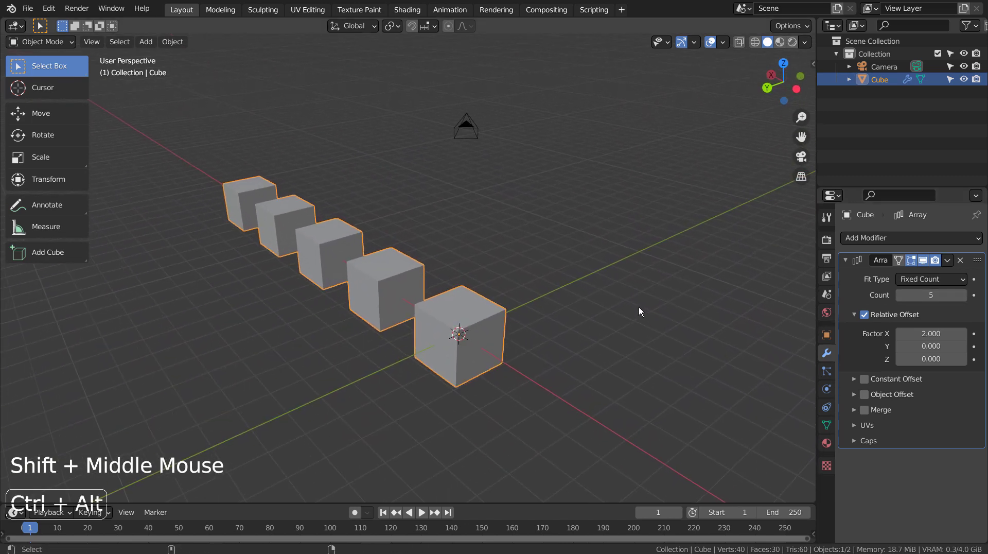
key("ctrl+alt+KP_0")
key("shift+grave")
mouse_move(410, 278)
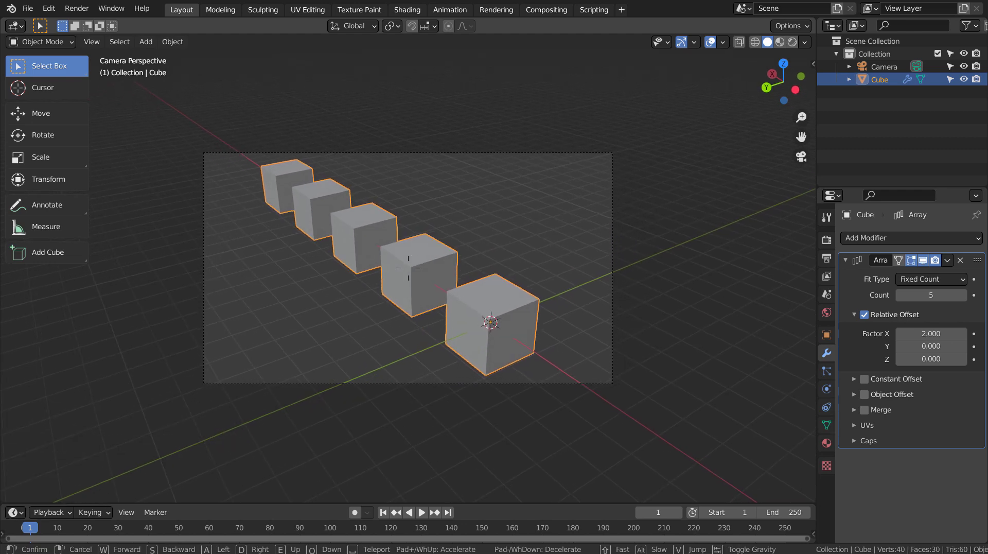
left_click(544, 239)
Add a plane mesh and scale it up more than 23 times to form a floor beyond the camera frame.
key("shift+a")
mouse_move(544, 238)
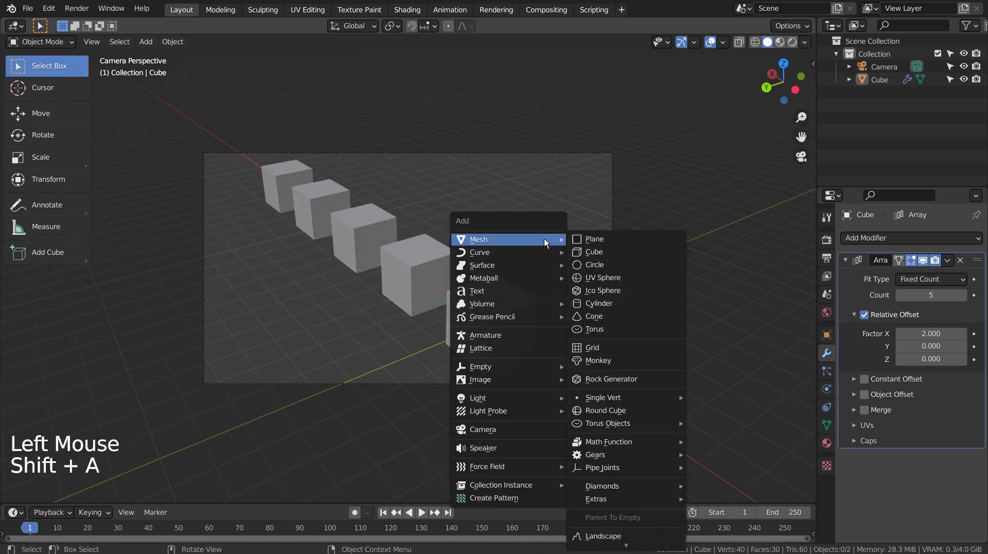
left_click(593, 238)
key("s")
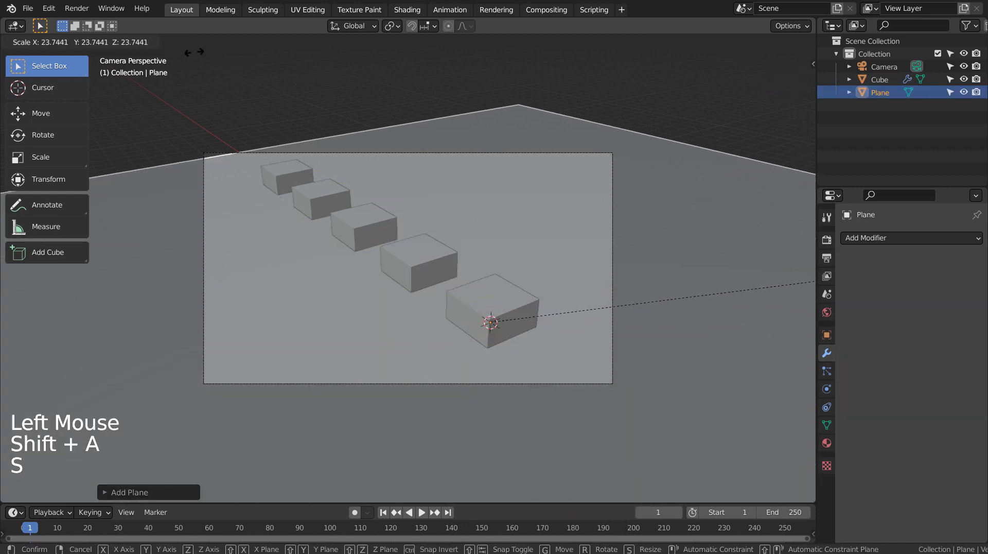
left_click(426, 50)
Move the arrayed cubes upward so that they rest on top of the plane.
left_click(507, 322)
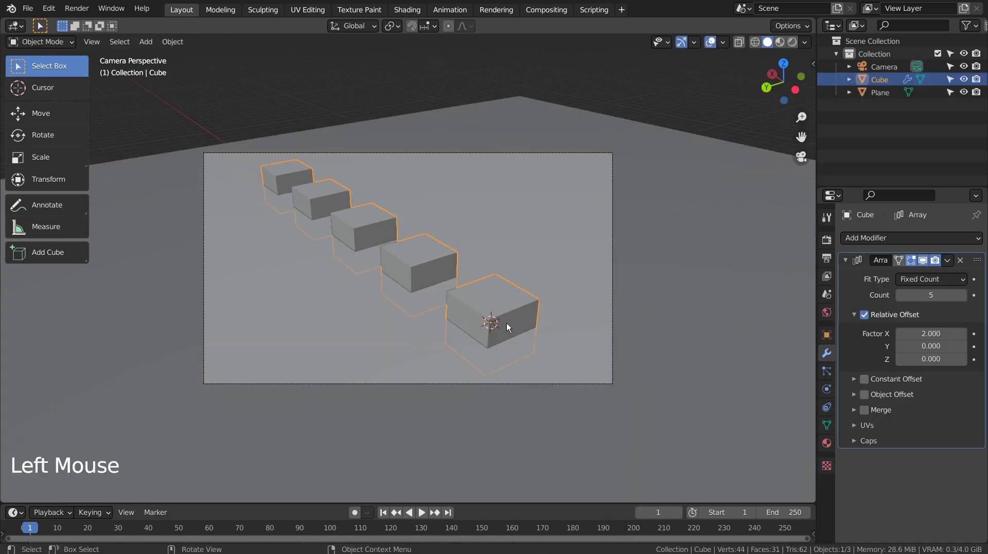
key("g")
left_click(507, 323)
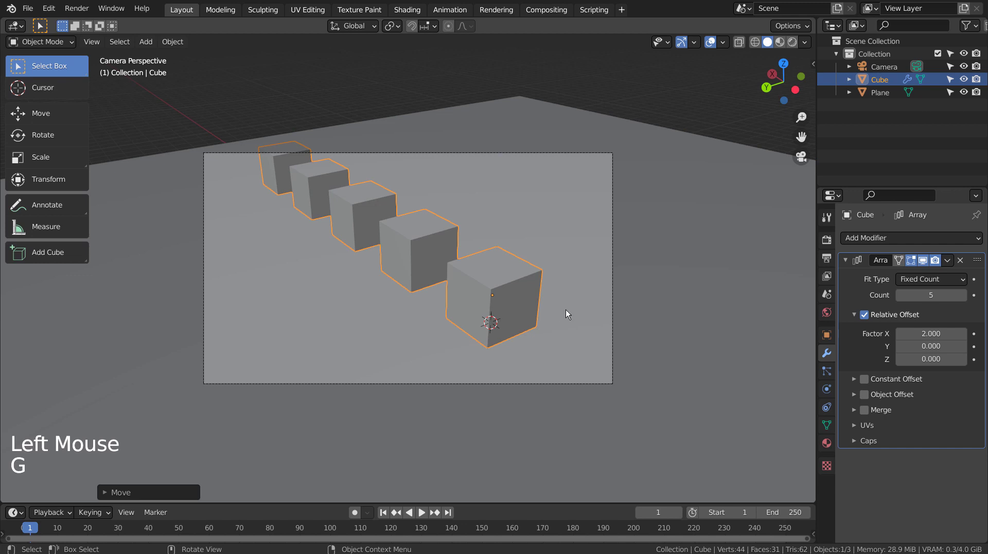
Reposition the camera with walk navigation so that all five cubes fit inside the frame.
key("shift+grave")
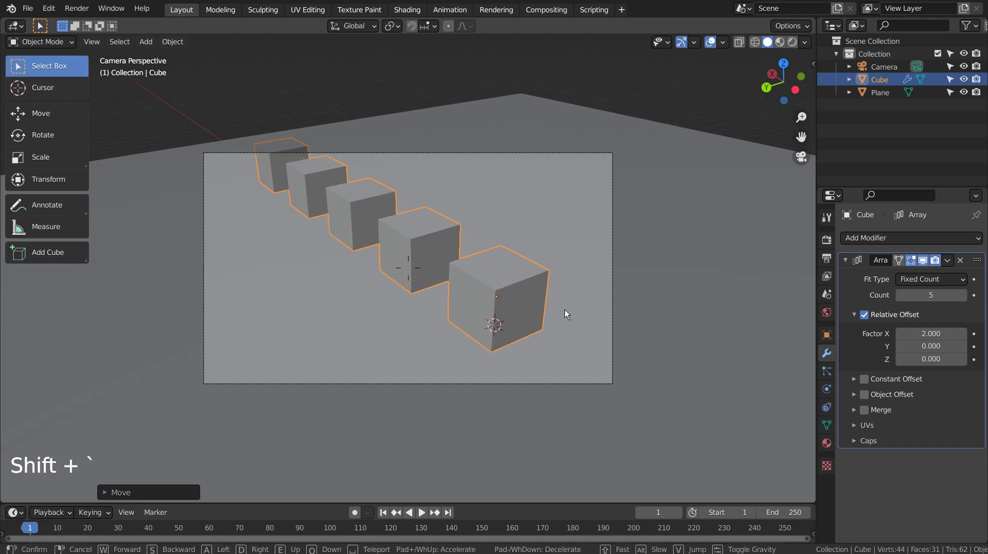
key("s")
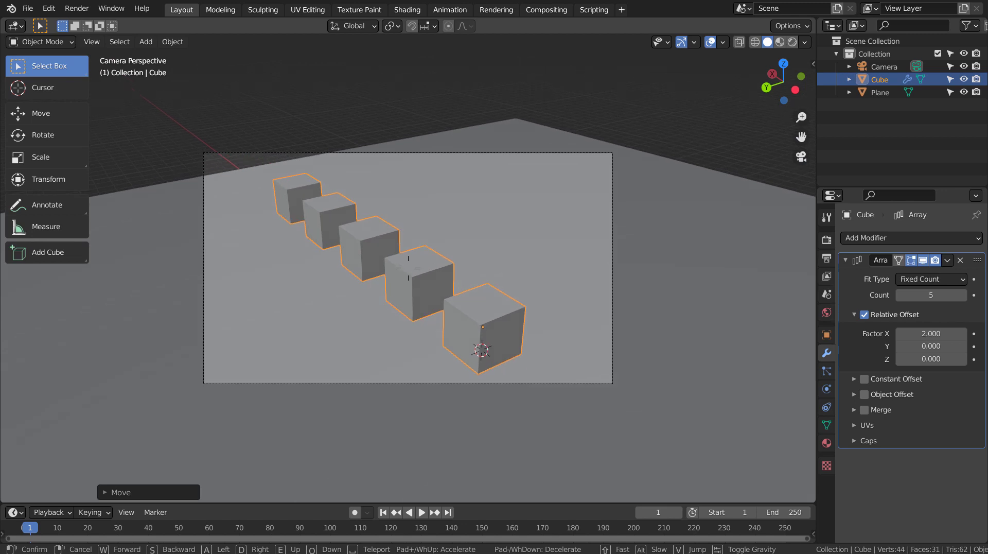
left_click(408, 268)
Scale the floor plane up further so that it fills the whole camera frame.
left_click(520, 205)
key("s")
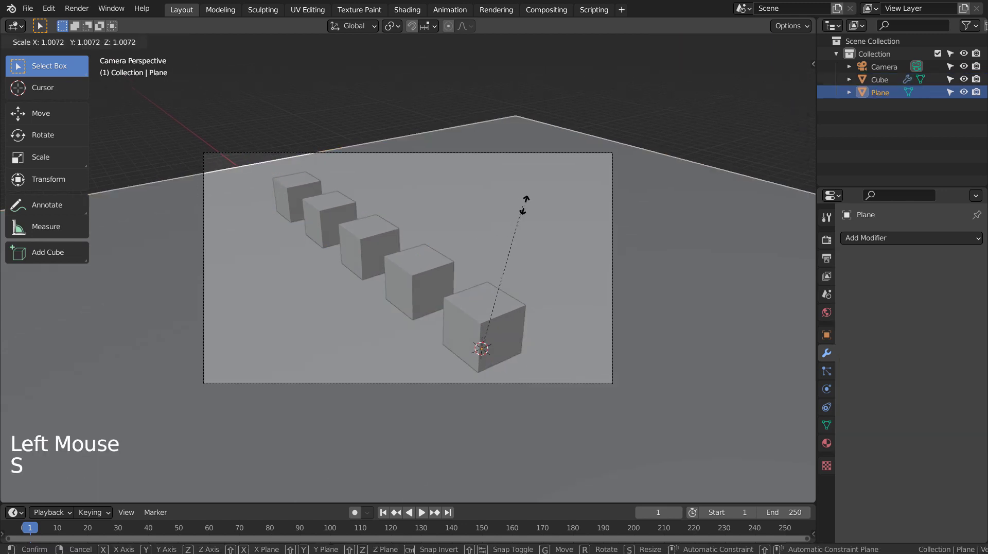
left_click(655, 178)
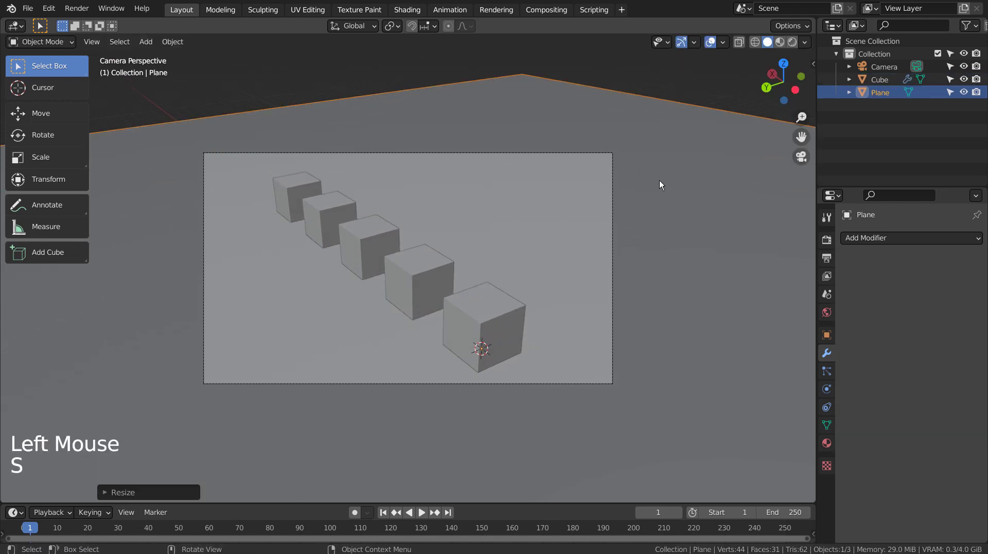
Give the plane a new material with a blue base color, metallic 0.942 and roughness 0.128.
left_click(826, 443)
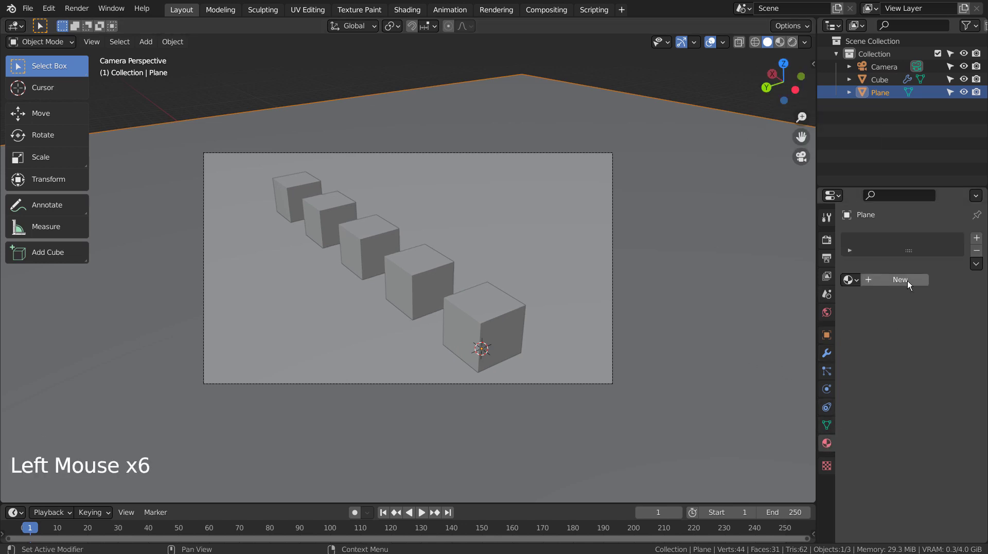
left_click(901, 279)
left_click(937, 389)
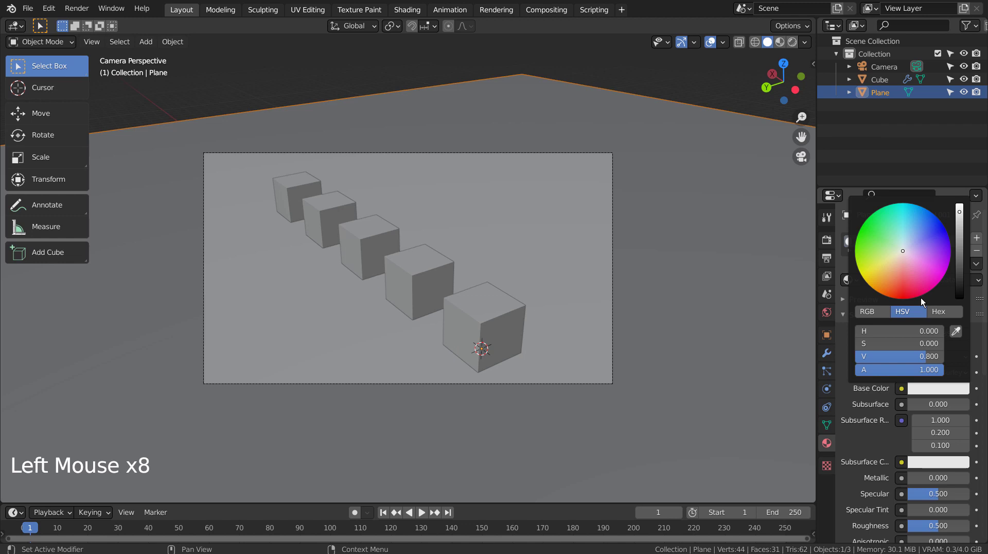
left_click(928, 239)
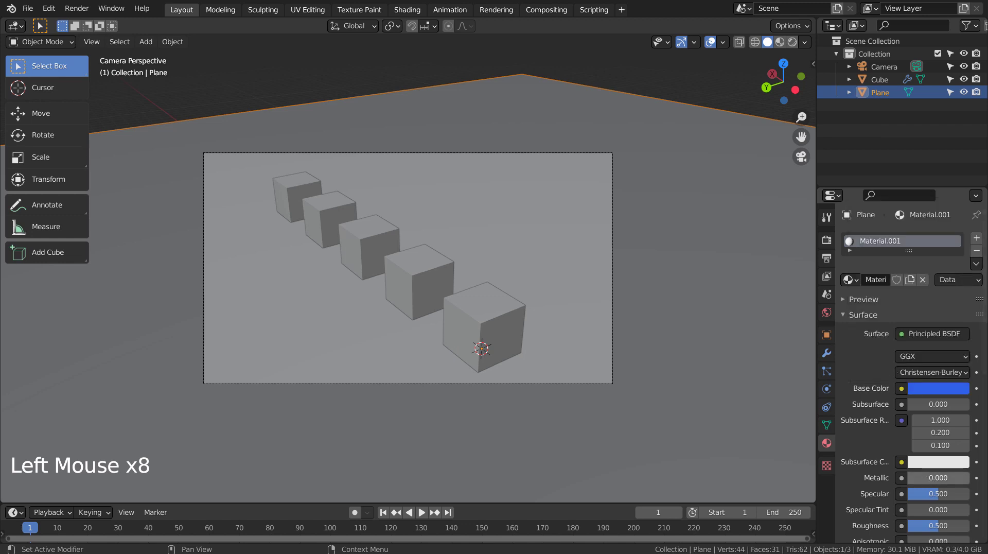
left_click_drag(926, 477, 984, 477)
left_click(942, 529)
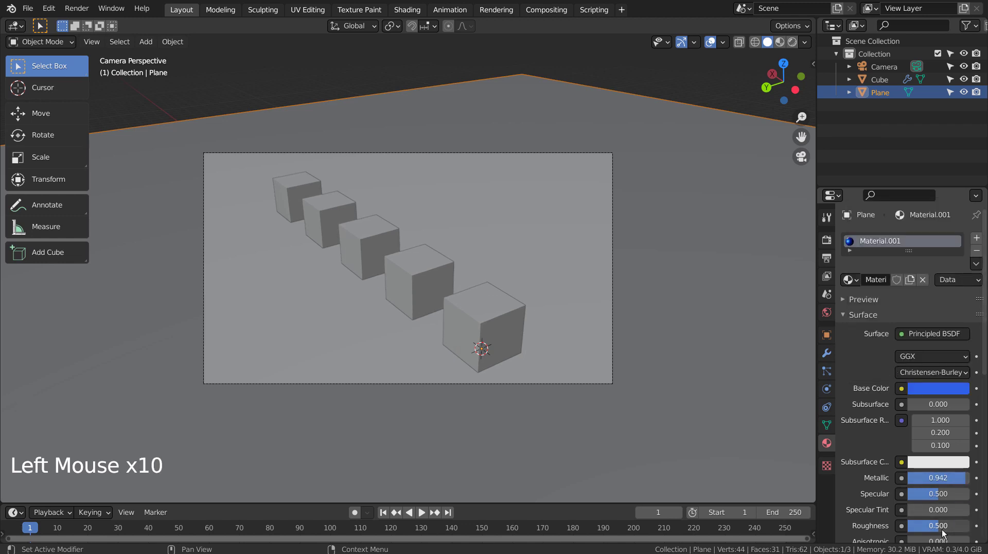
left_click_drag(943, 533, 920, 533)
Display the scene in material preview shading and check the plane's reflections from a slightly different angle.
left_click(780, 42)
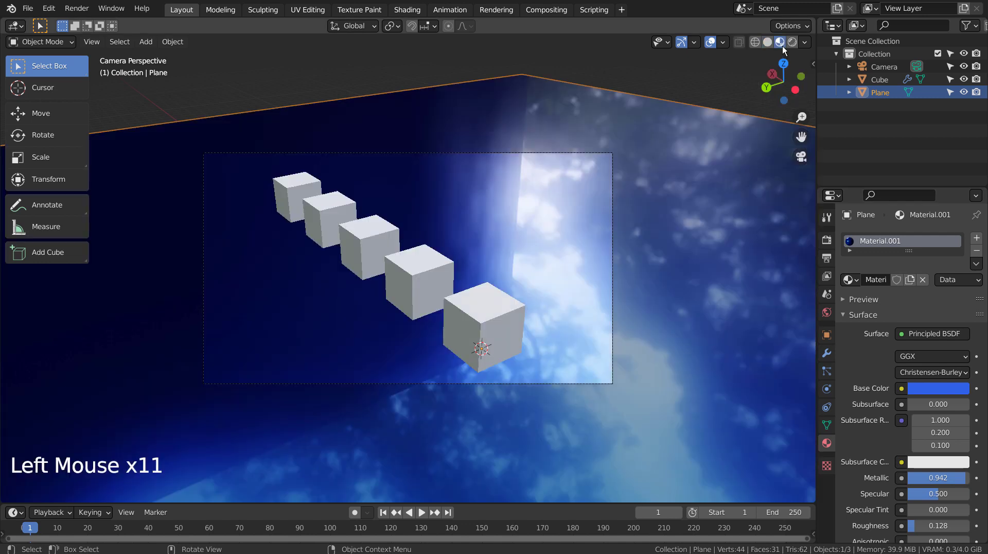
left_click(745, 78)
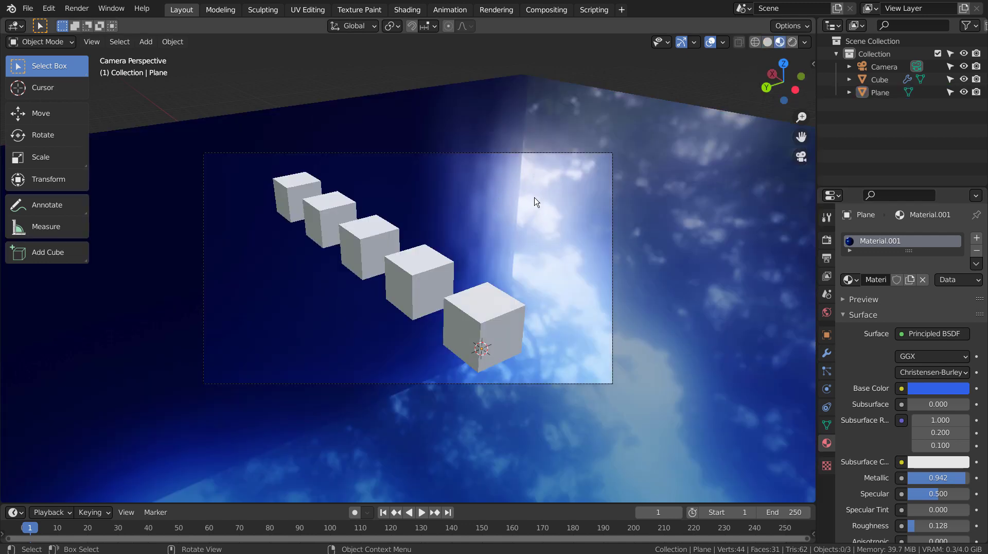
middle_click_drag(552, 232, 576, 264)
left_click(767, 43)
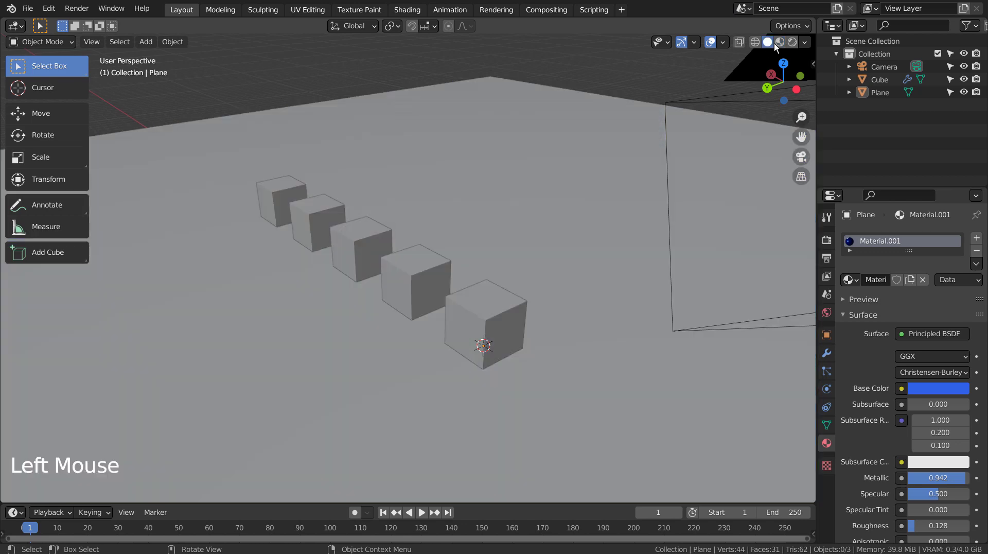
left_click(778, 42)
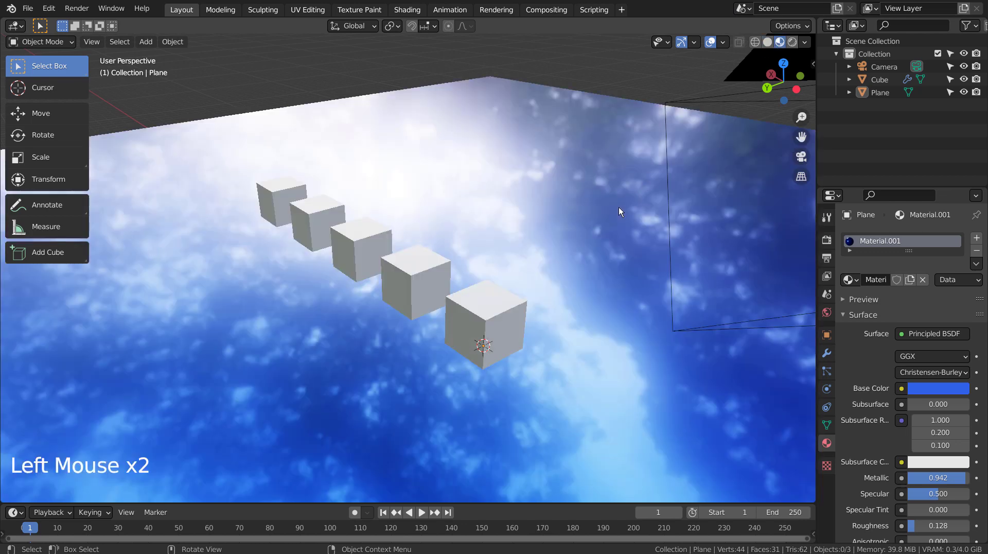
Return to the camera view and adjust the plane material to roughness 0.112 and metallic 0.884.
key("KP_0")
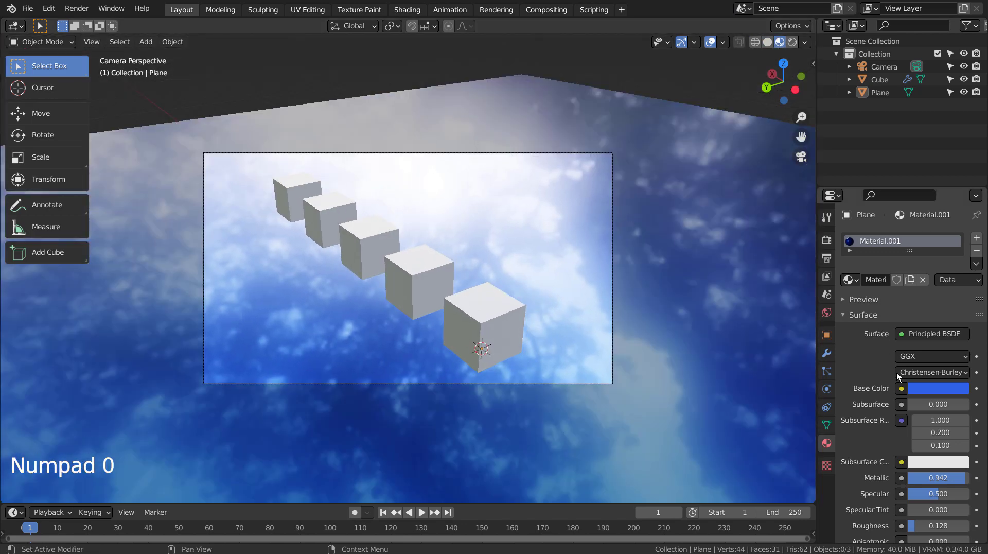
left_click_drag(925, 522, 921, 522)
mouse_move(960, 478)
left_mouse_down()
mouse_move(972, 478)
mouse_move(914, 479)
mouse_move(962, 478)
left_mouse_up()
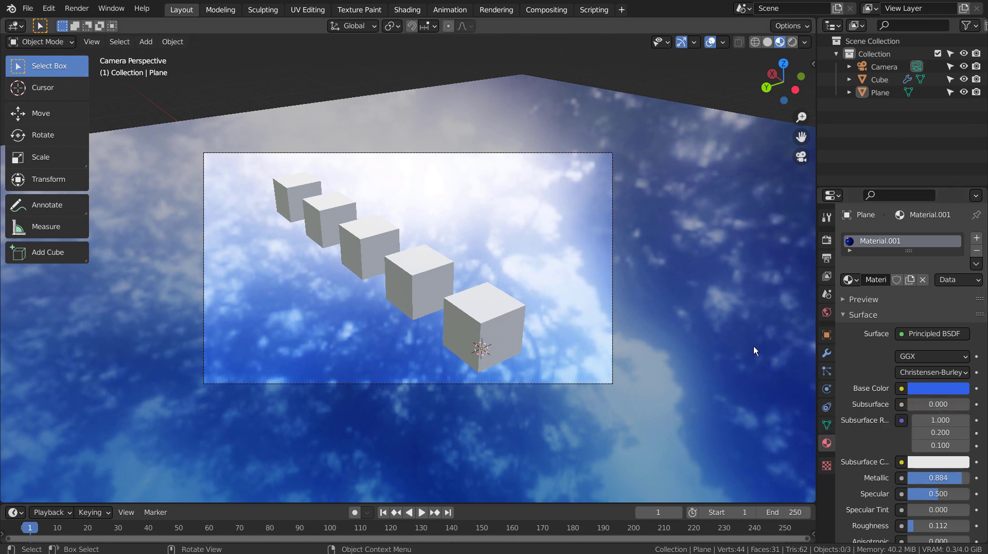
Select the cubes and set their material's base color to green.
left_click(480, 325)
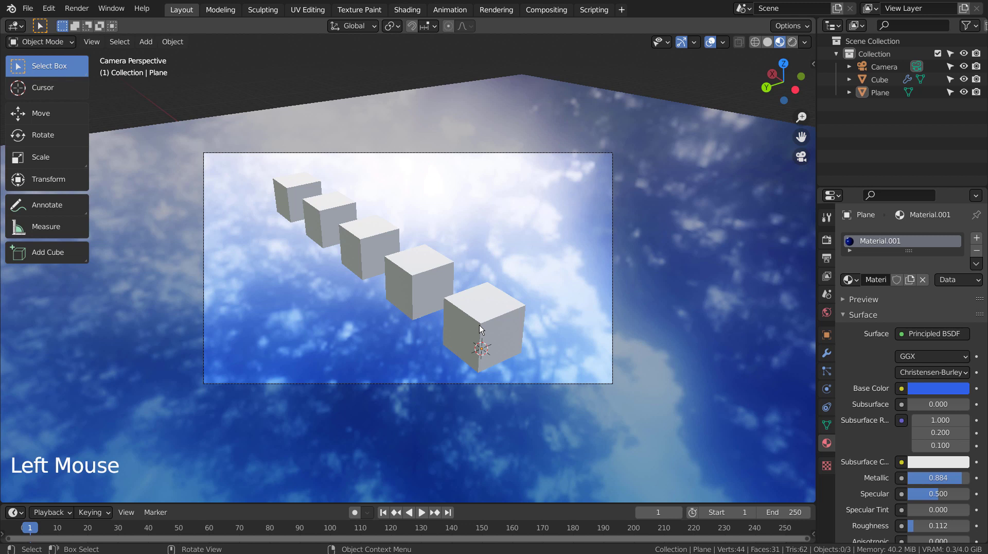
left_click(936, 388)
left_click(875, 235)
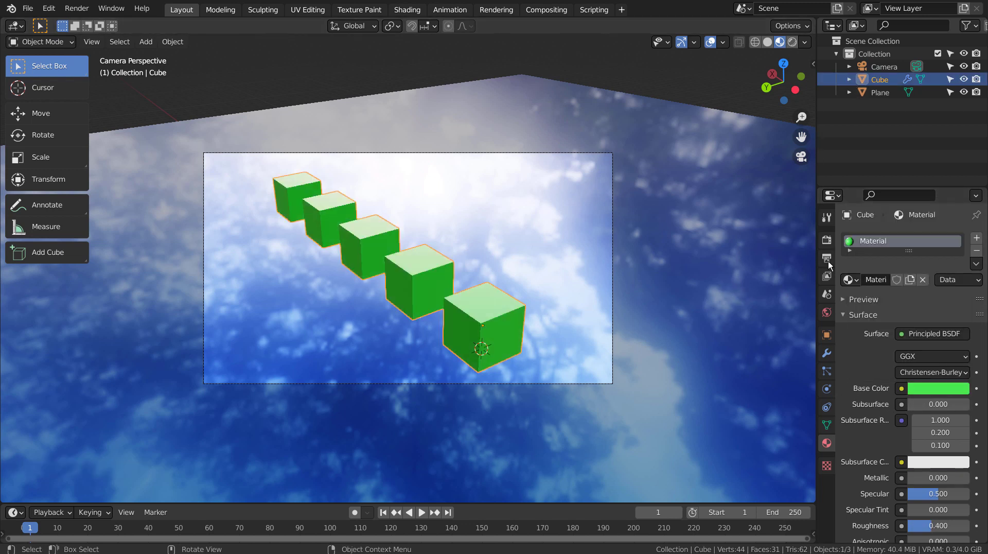
Replace the world's forest.exr background color with a Sky Texture and display the scene in rendered shading.
left_click(827, 310)
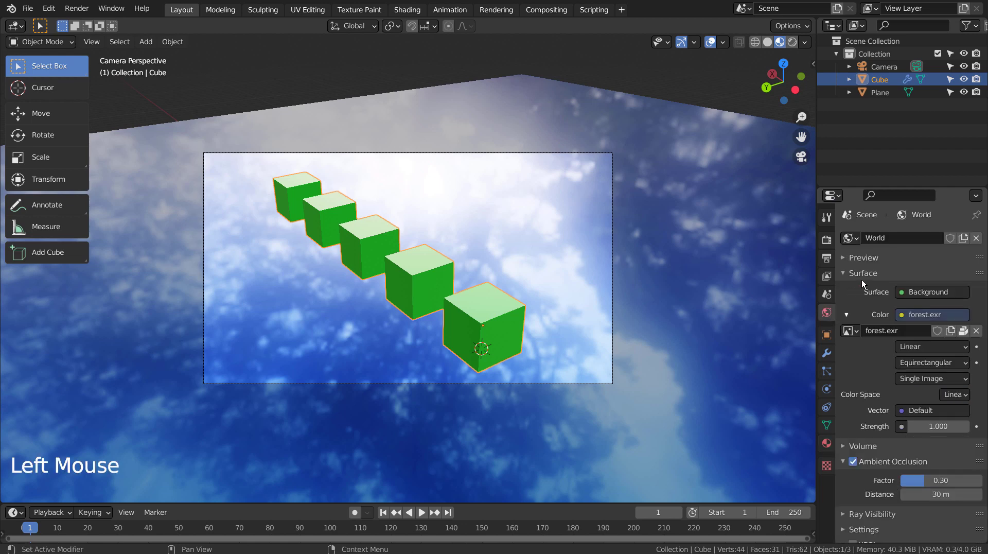
left_click(905, 313)
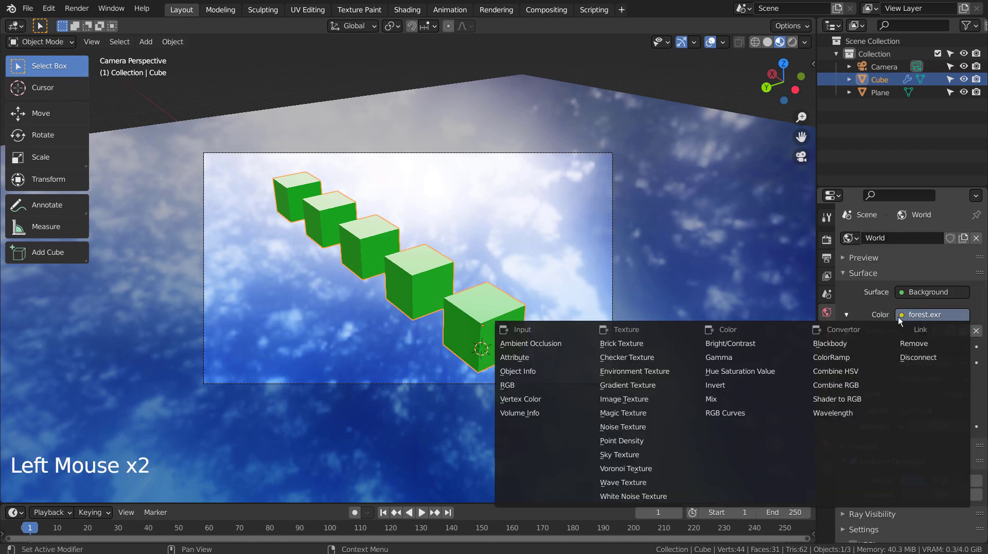
left_click(656, 454)
left_click(788, 45)
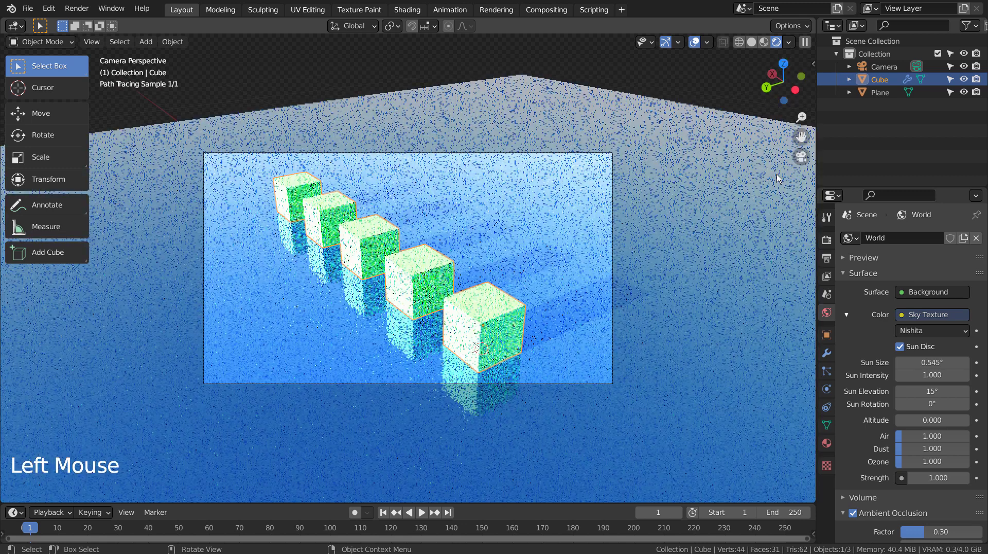
left_click(718, 94)
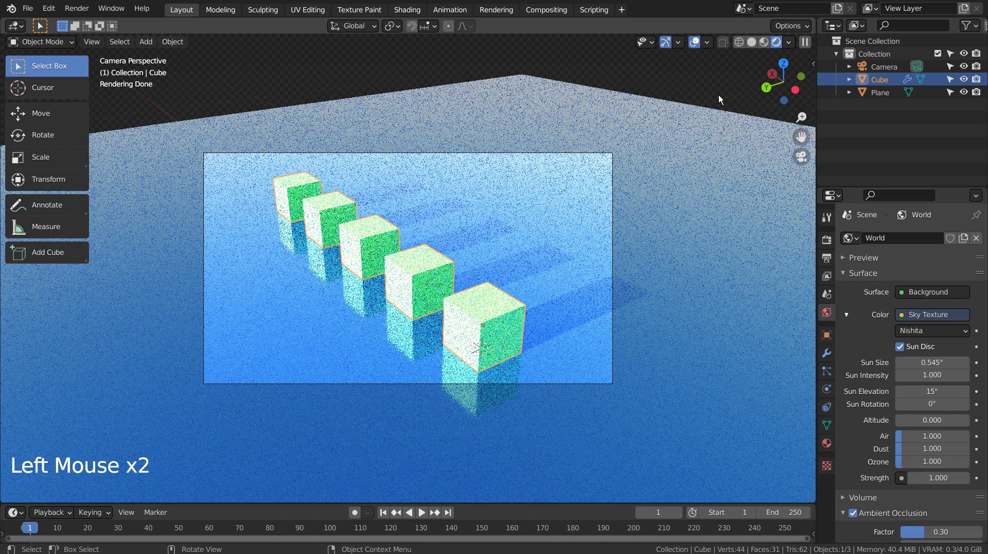
Try a sun elevation of 35° for the sky texture and restore it to 15°.
left_click(945, 386)
type("35")
key("Return")
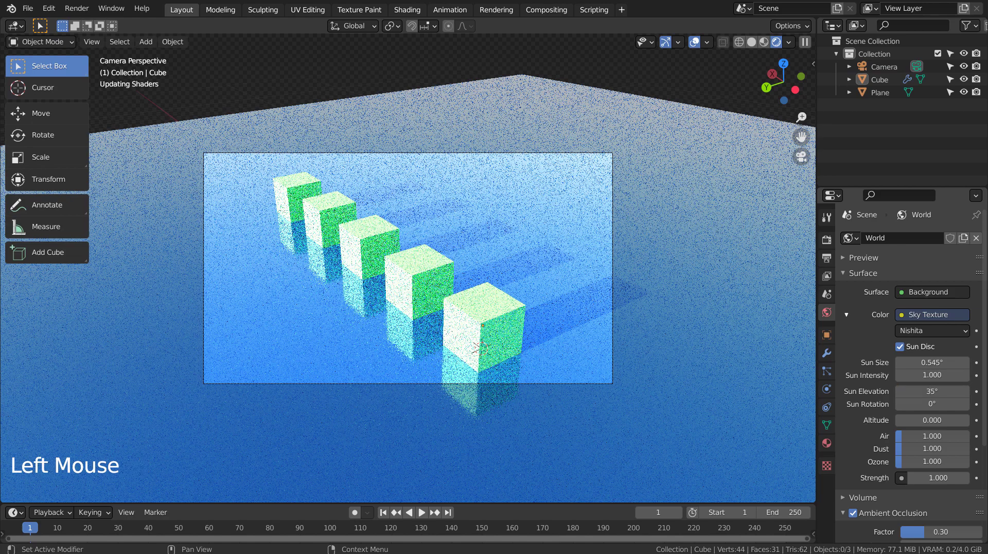
left_click(933, 393)
type("15")
key("Return")
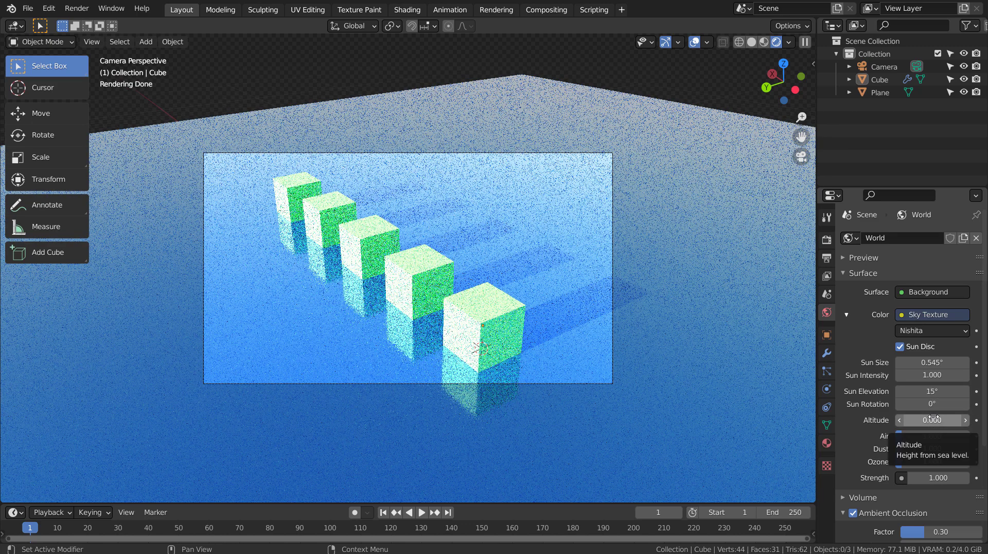
Lower the sky texture's sun intensity to 0.1 and the world background strength to 0.1.
left_click(931, 375)
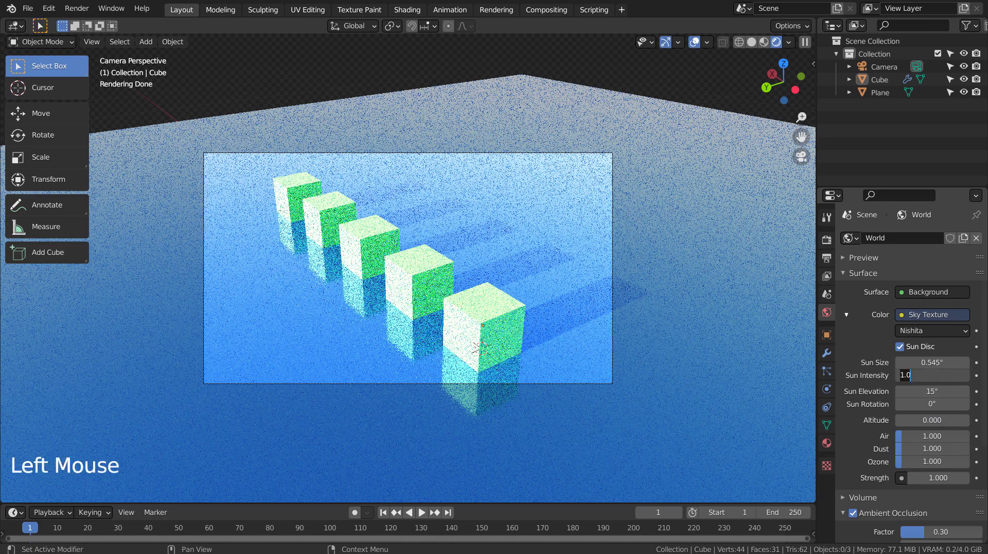
type("0.1")
key("Return")
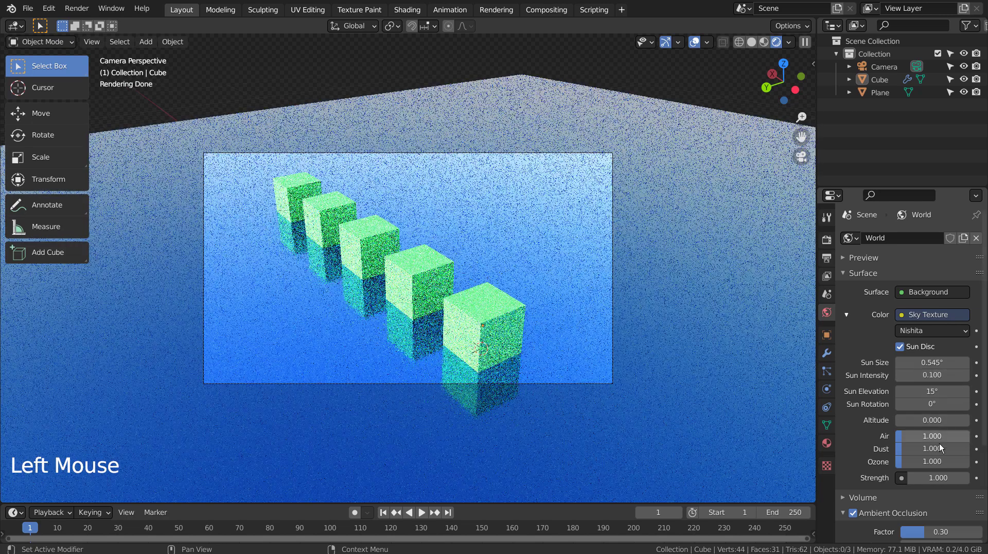
double_click(945, 475)
type("0.1")
key("Return")
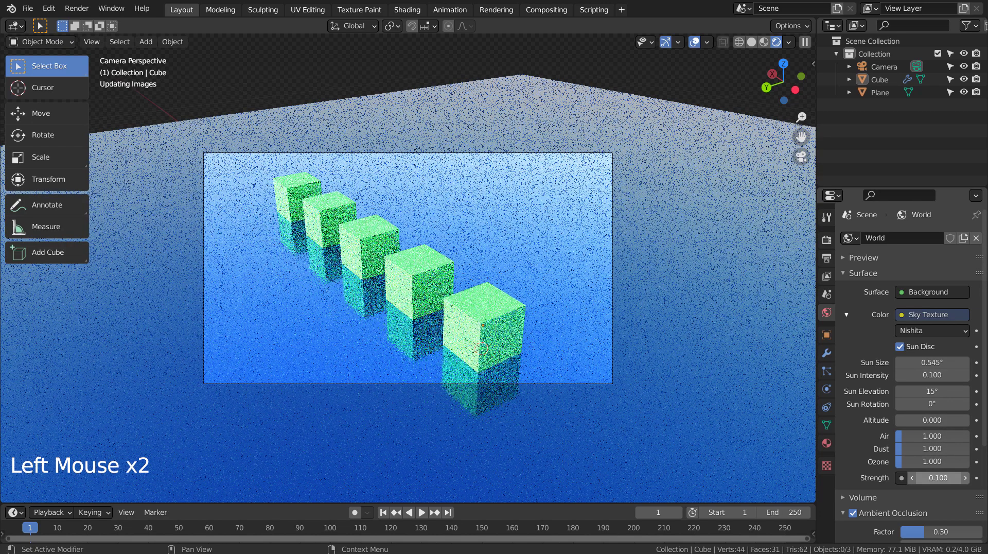
Set the sky texture's sun intensity to 1 and the world background strength to 0.3.
left_click(929, 376)
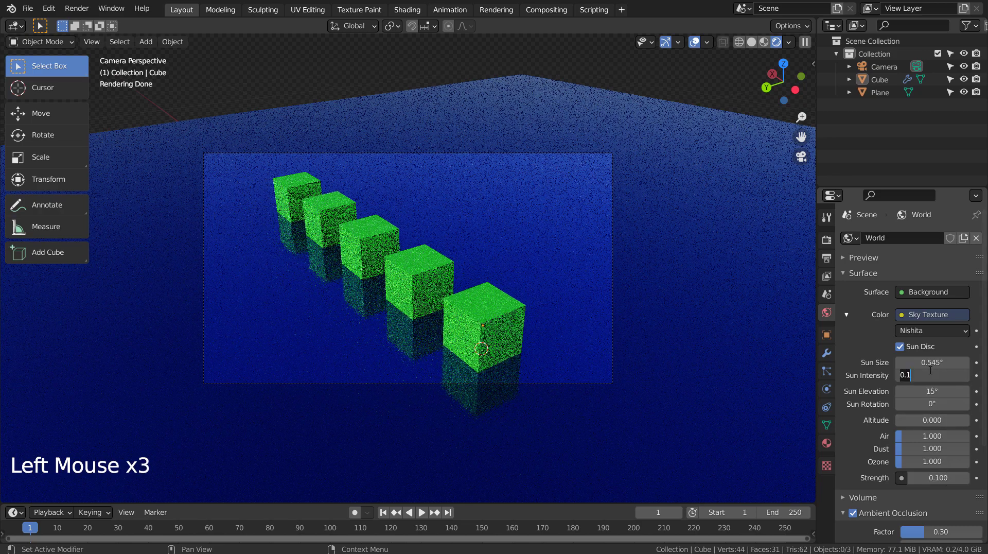
type("1")
key("Return")
left_click(931, 374)
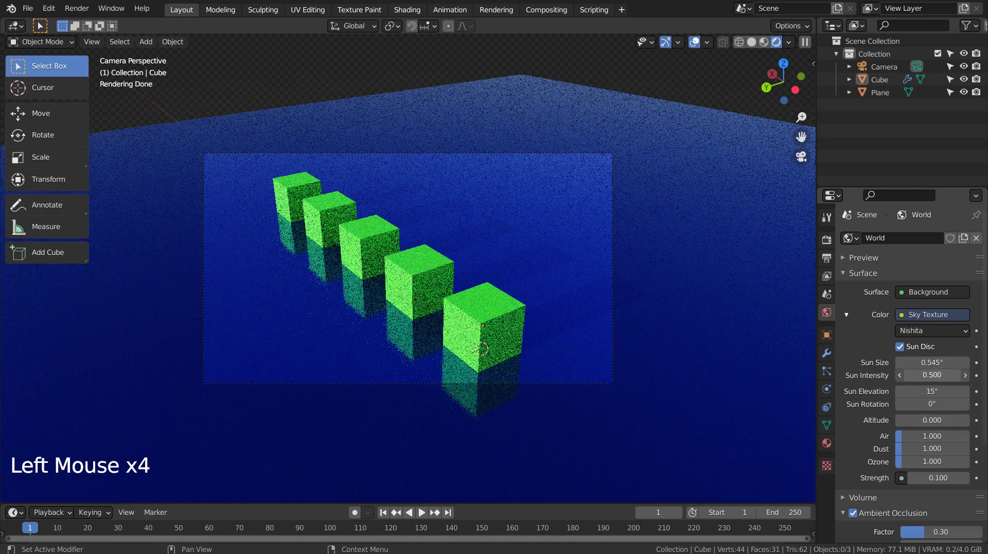
left_click(932, 476)
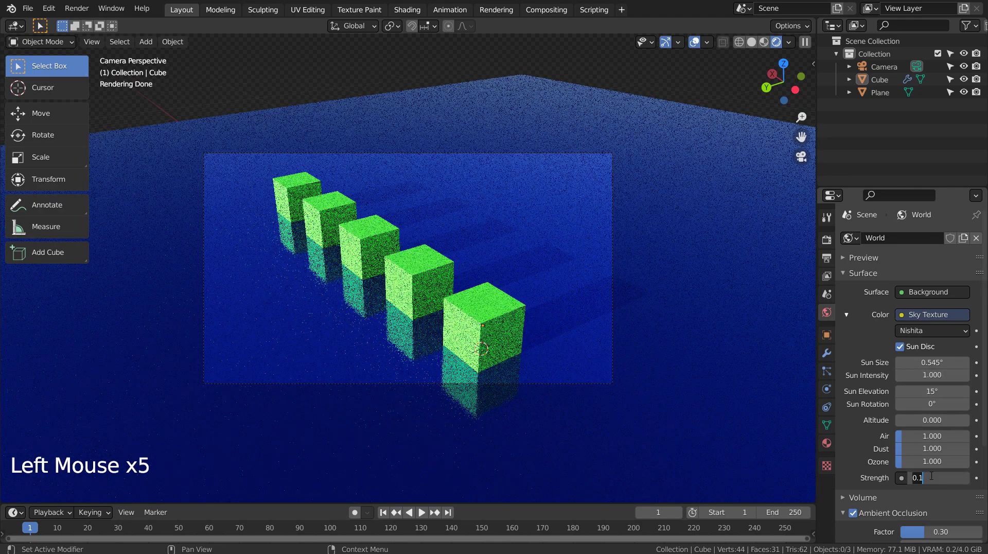
type("0.3")
key("Return")
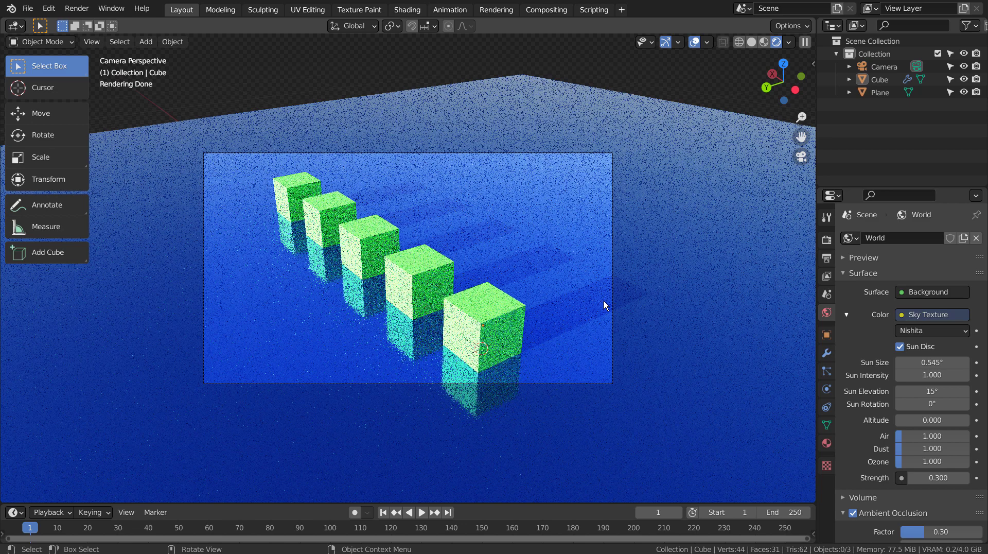
Switch to the Compositing workspace and delete the Denoise node between Render Layers and Composite.
left_click(659, 232)
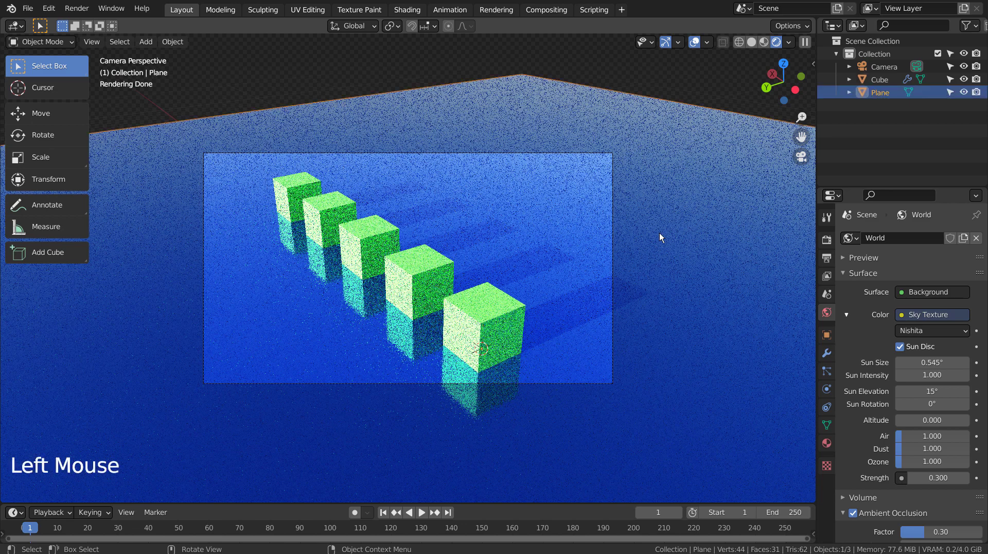
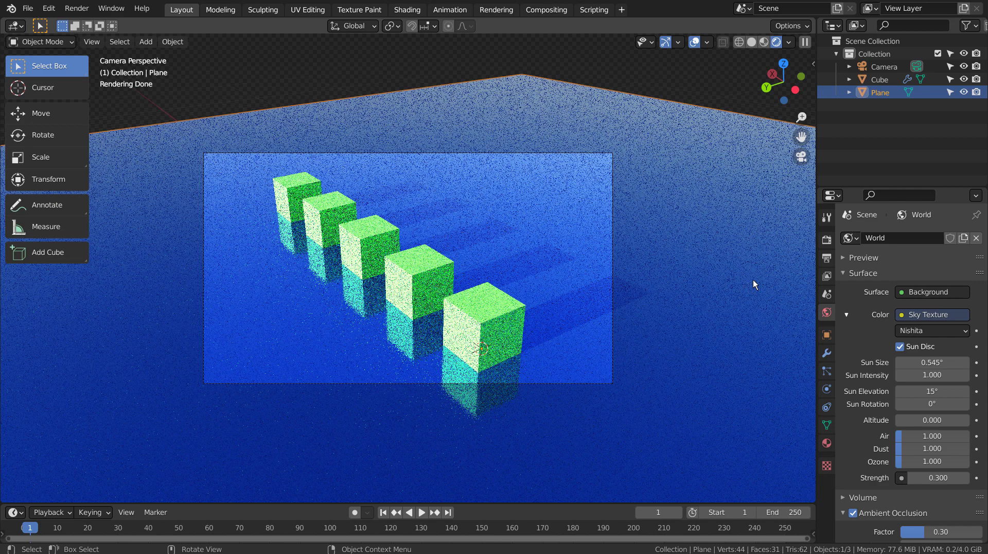
left_click(823, 274)
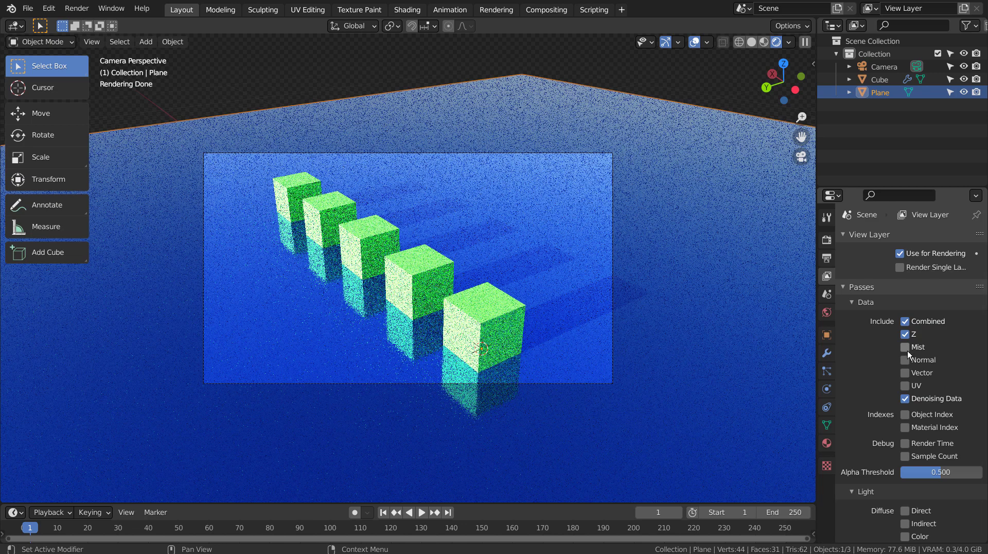
left_click(537, 10)
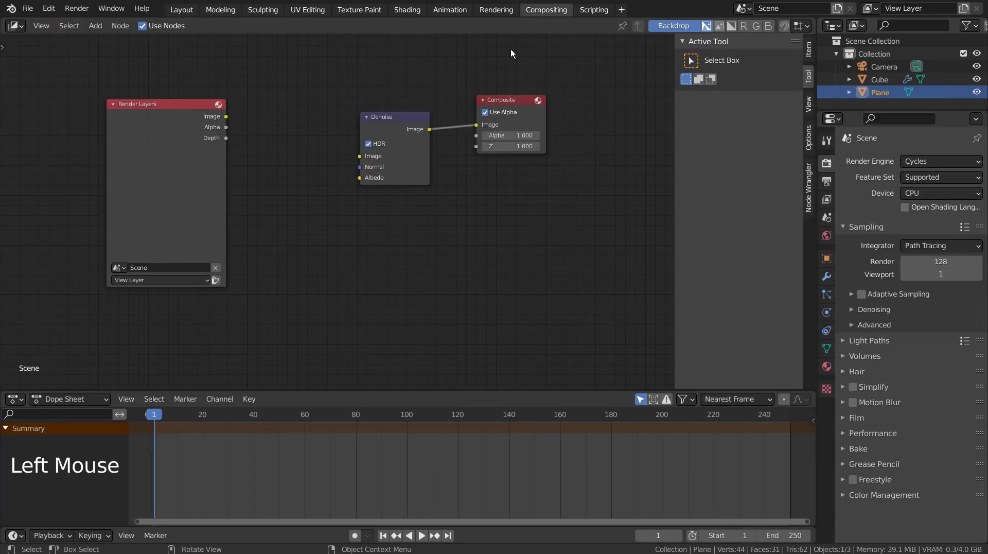
left_click(388, 117)
key("KP_Decimal")
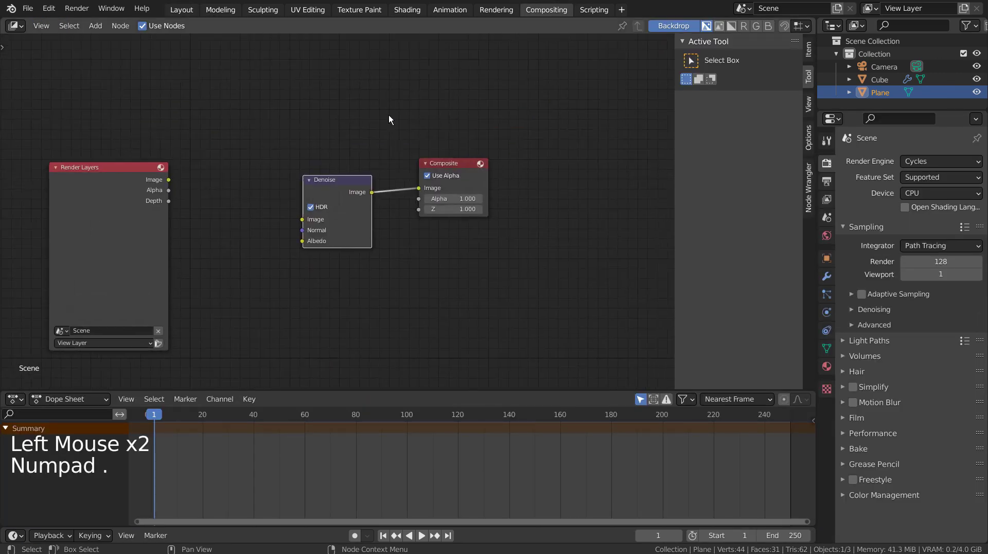
key("x")
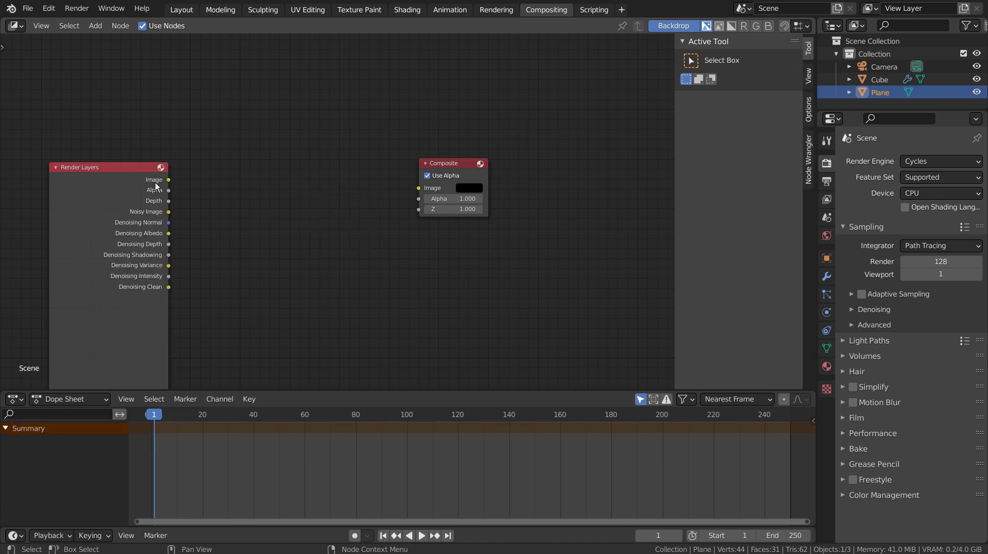
Enable the Mist pass for the view layer and add a Split Viewer node below the Composite node.
left_click(826, 199)
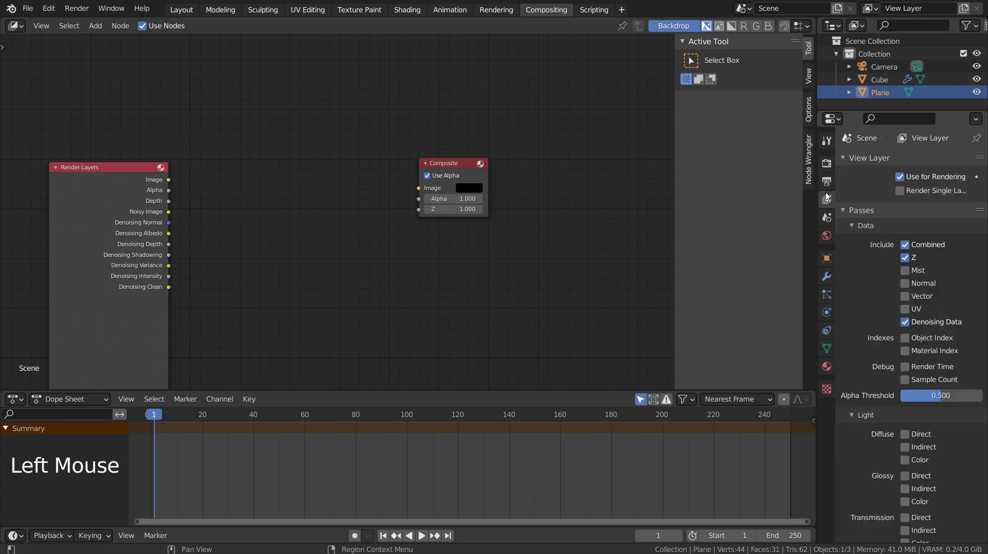
left_click(907, 273)
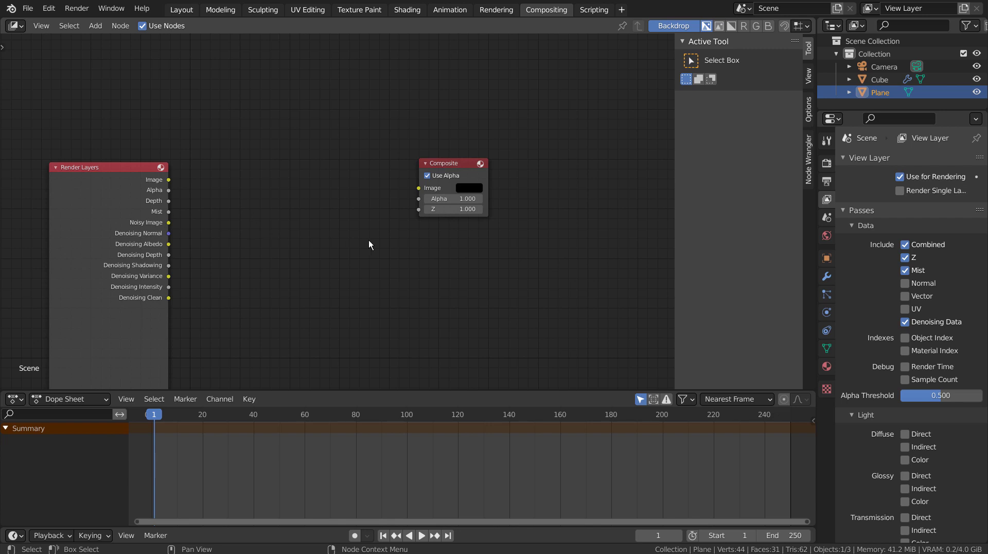
left_click(495, 253)
key("shift+a")
left_click(493, 254)
type("split")
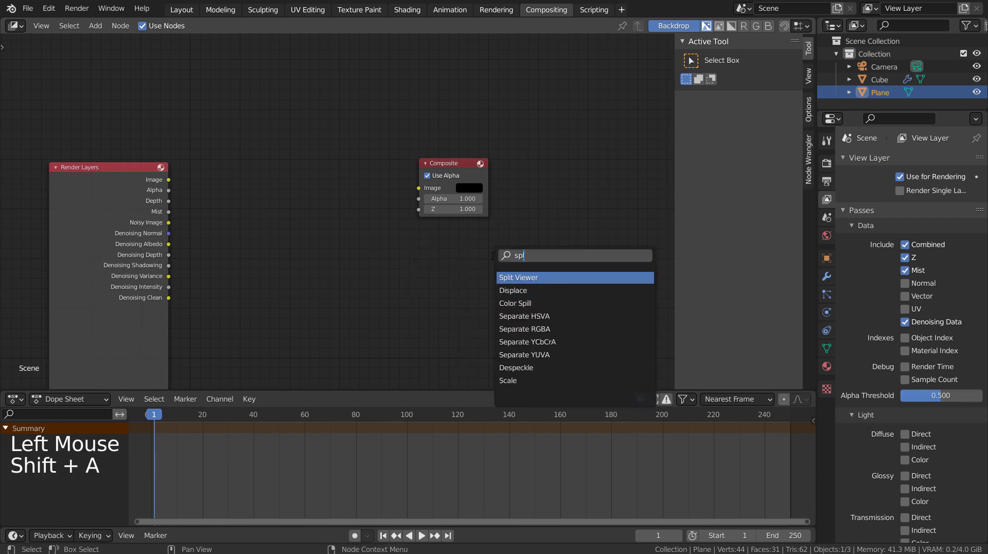
key("Return")
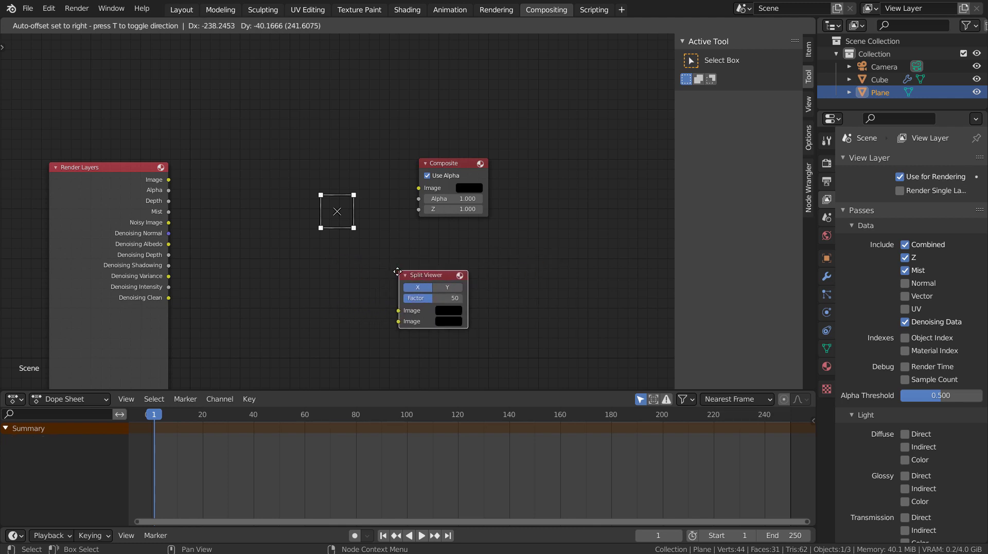
left_click(399, 269)
Connect the Render Layers Image output to Composite and the first Split Viewer input, and Mist to the second Split Viewer input.
left_click_drag(169, 178, 418, 189)
left_click_drag(169, 180, 398, 310)
left_click_drag(167, 210, 406, 325)
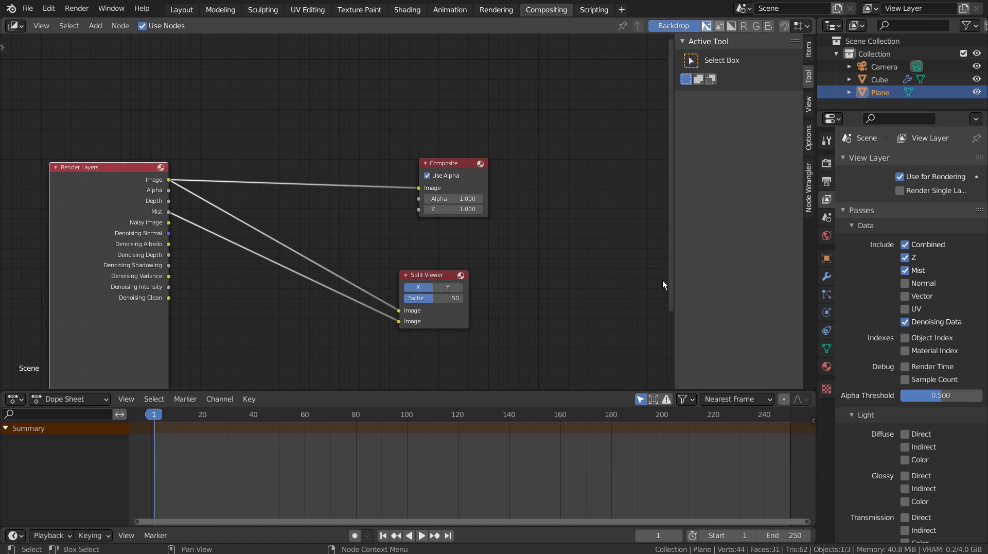
Show the world's Mist Pass settings and review the start, depth and falloff.
left_click(827, 235)
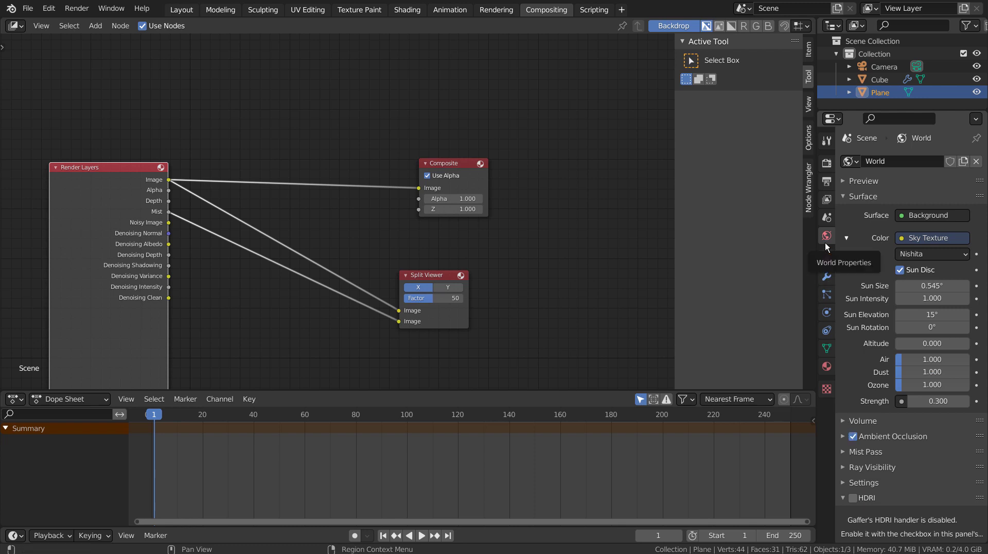
left_click(850, 452)
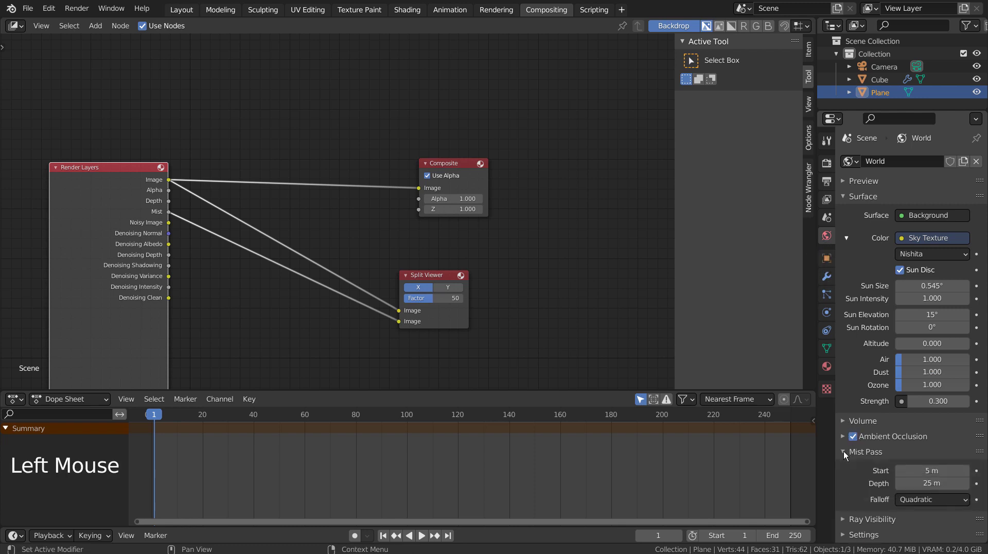
scroll(847, 448, "down", 7)
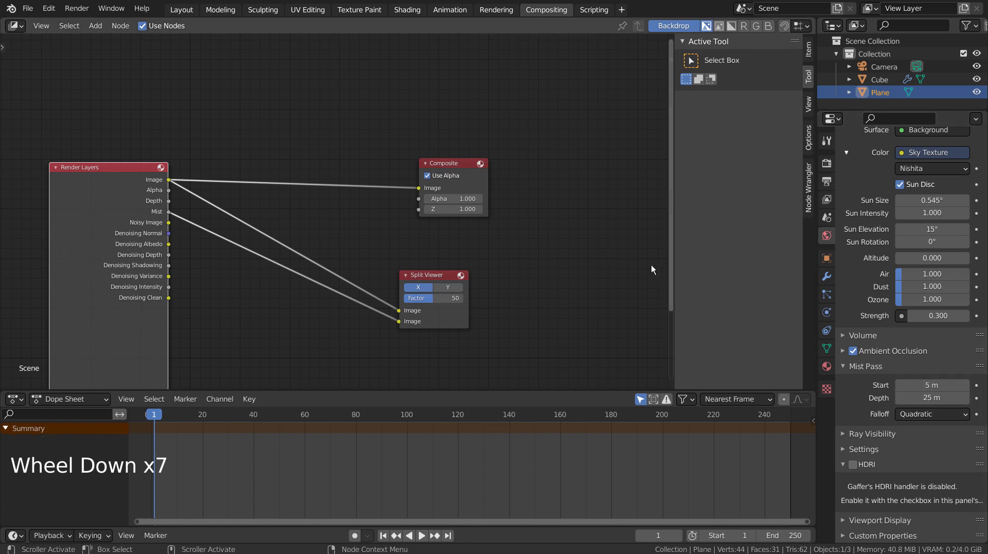
Try 32 render samples for Cycles and settle on 8.
left_click(828, 164)
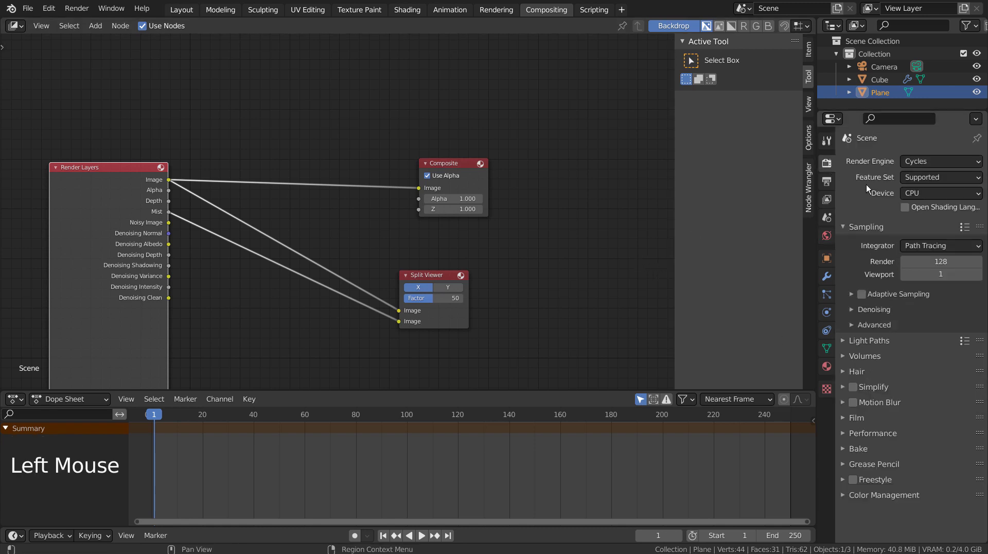
double_click(945, 261)
type("32")
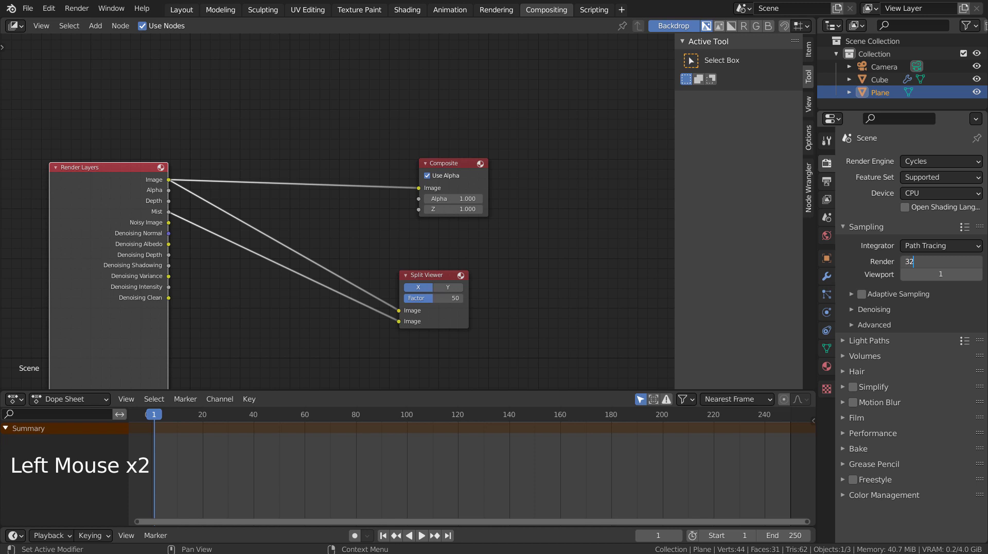
key("Return")
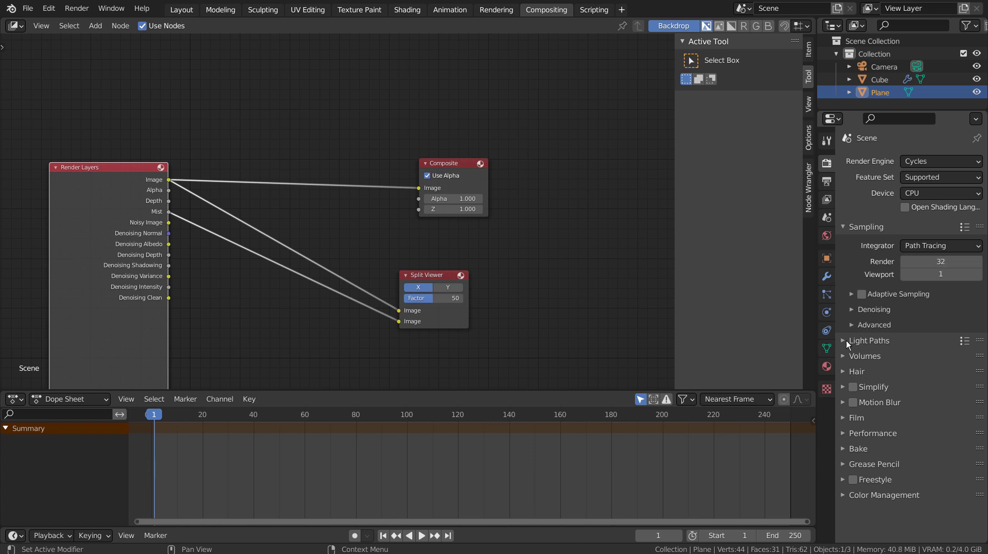
left_click(940, 258)
type("8")
key("Return")
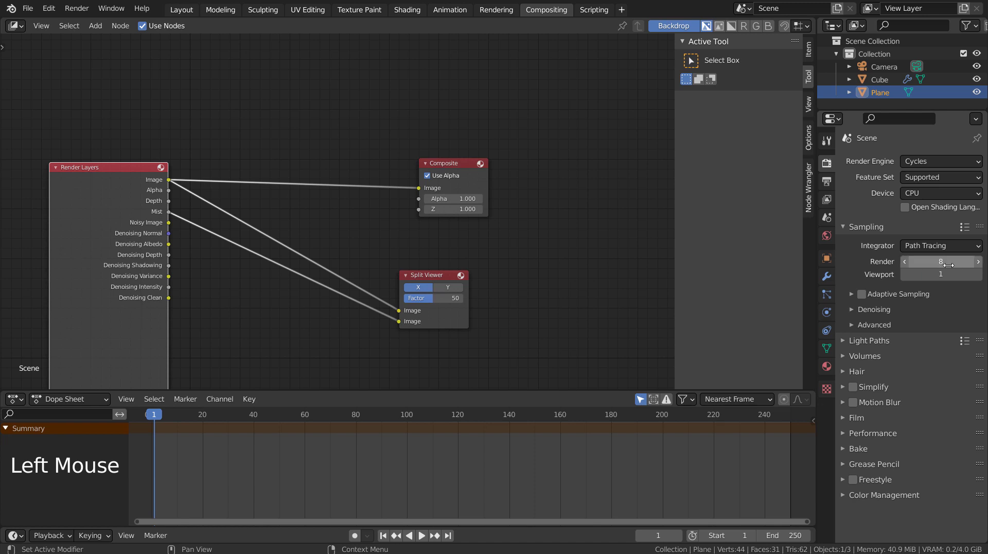
left_click(538, 259)
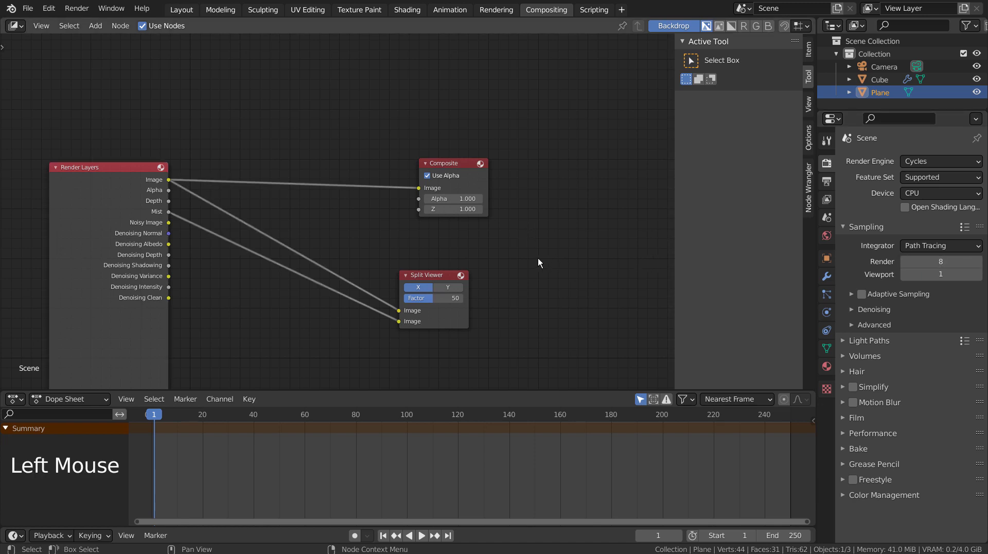
Render the scene and compare its Mist pass with the image, lowering the Split Viewer factor to 18.
key("F12")
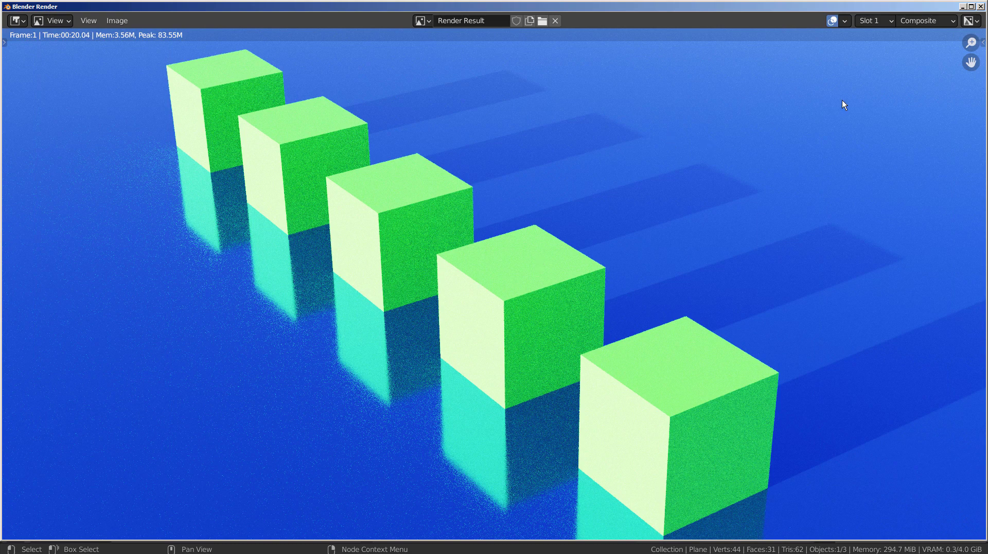
left_click(943, 23)
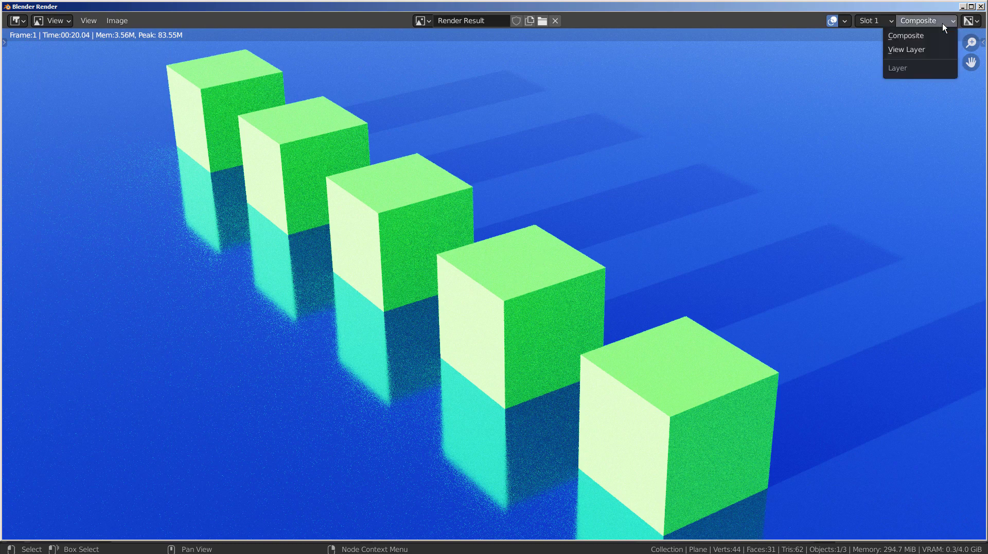
left_click(935, 50)
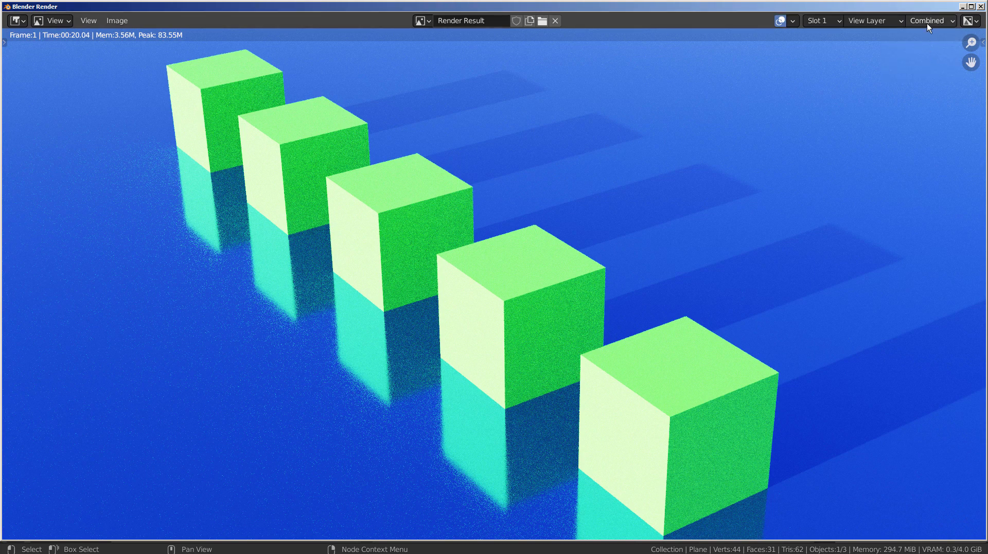
left_click(927, 23)
left_click(918, 63)
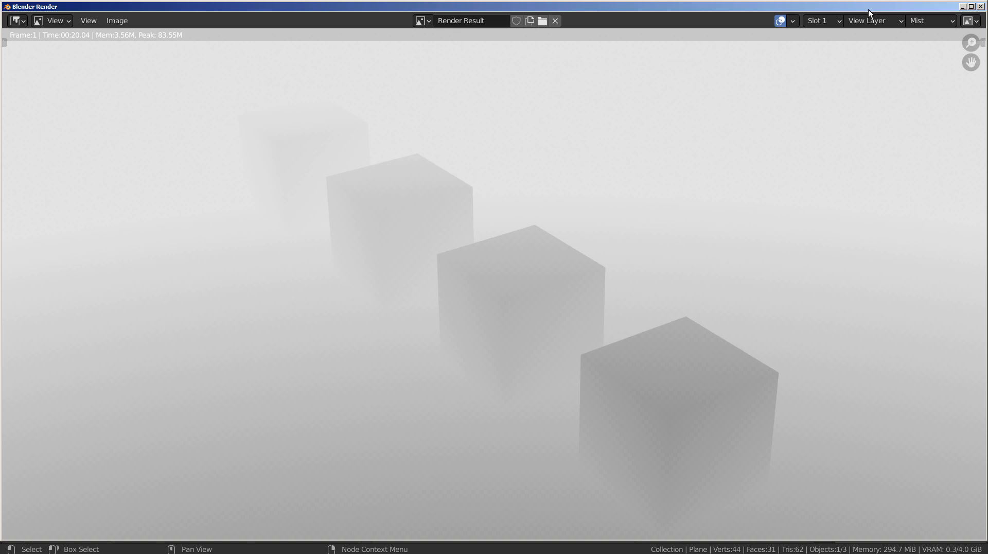
key("Escape")
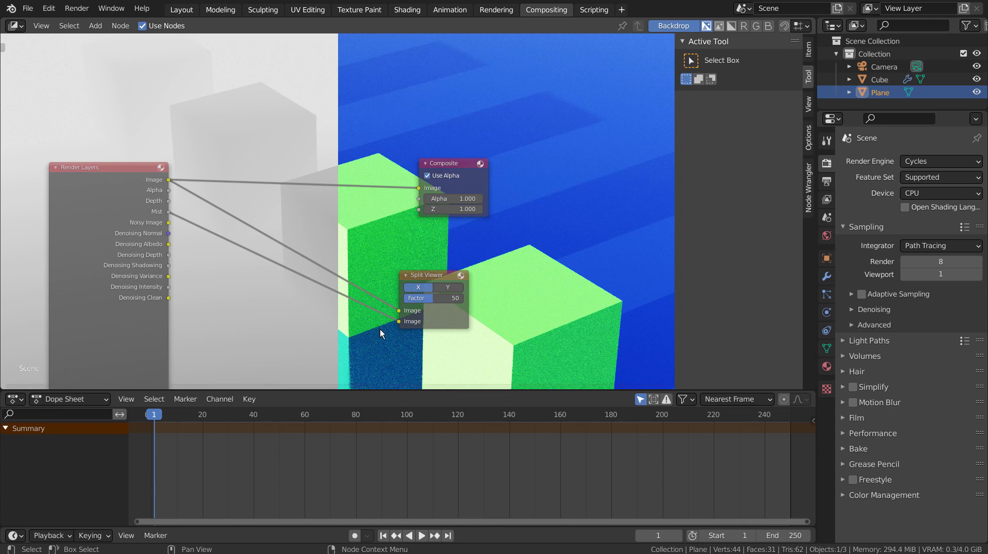
mouse_move(430, 299)
left_mouse_down()
mouse_move(462, 300)
mouse_move(415, 300)
left_mouse_up()
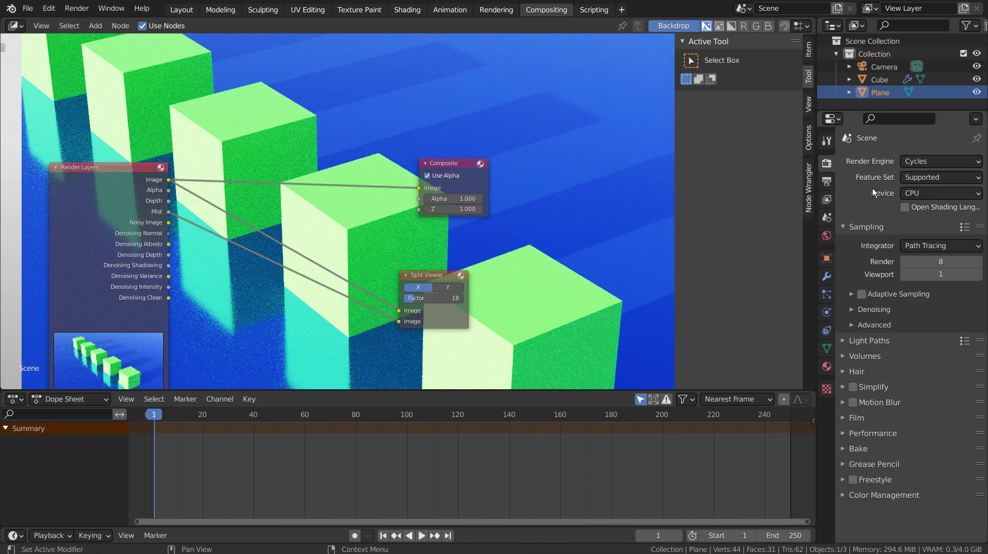
Re-render the scene at 25% resolution and set the Split Viewer factor to 52.
left_click(826, 181)
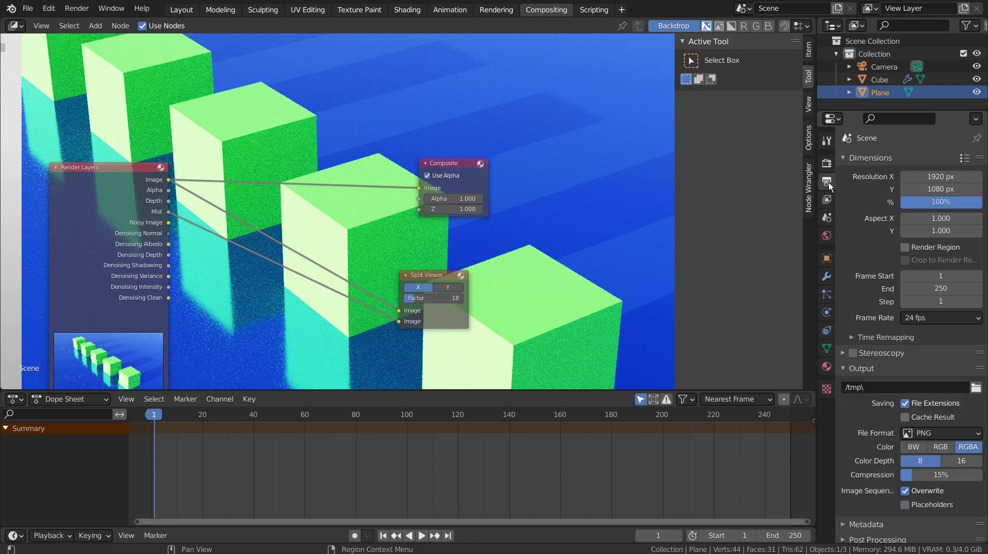
left_click(921, 203)
type("25")
key("Return")
key("F12")
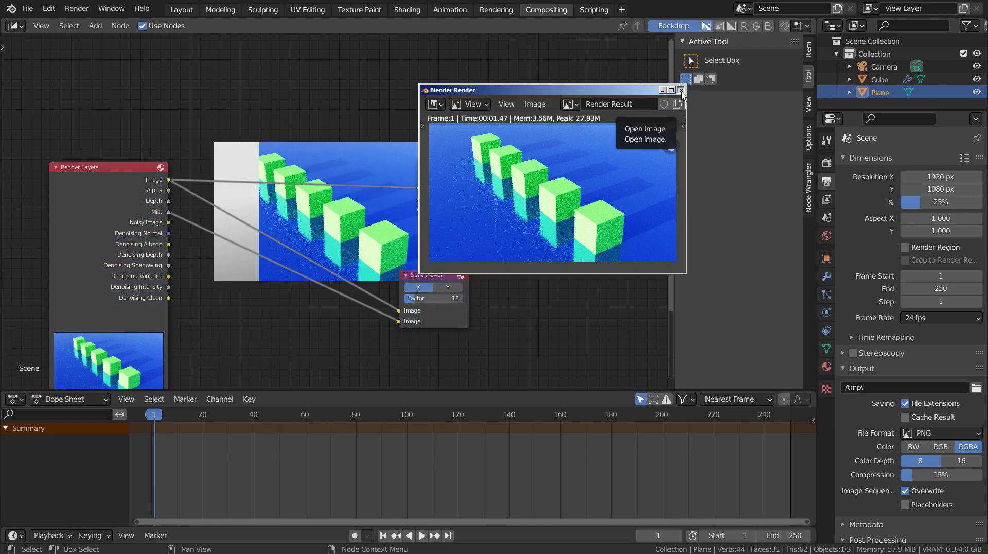
left_click(681, 90)
left_click_drag(415, 298, 436, 298)
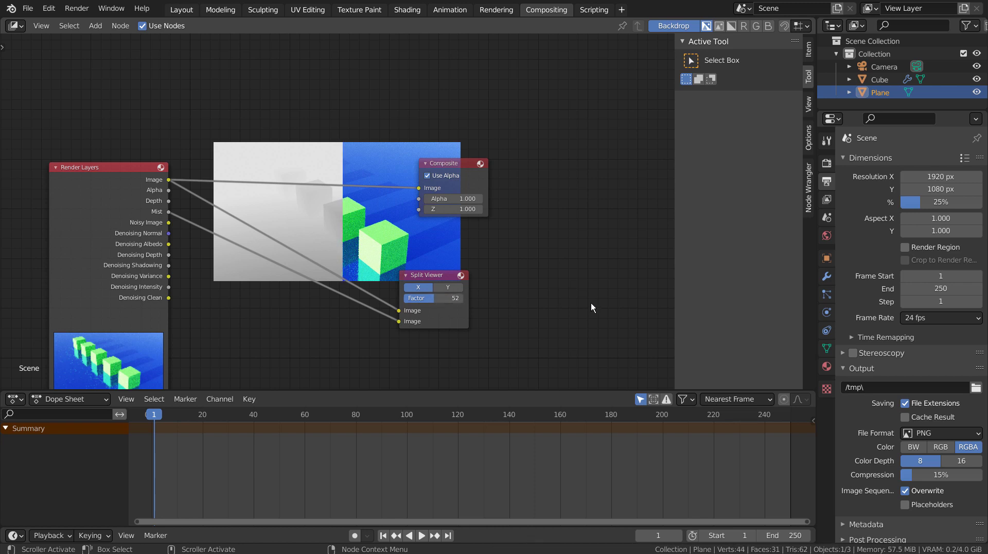
Try a mist start of 15 m in the world's Mist Pass settings and re-render the scene.
left_click(826, 235)
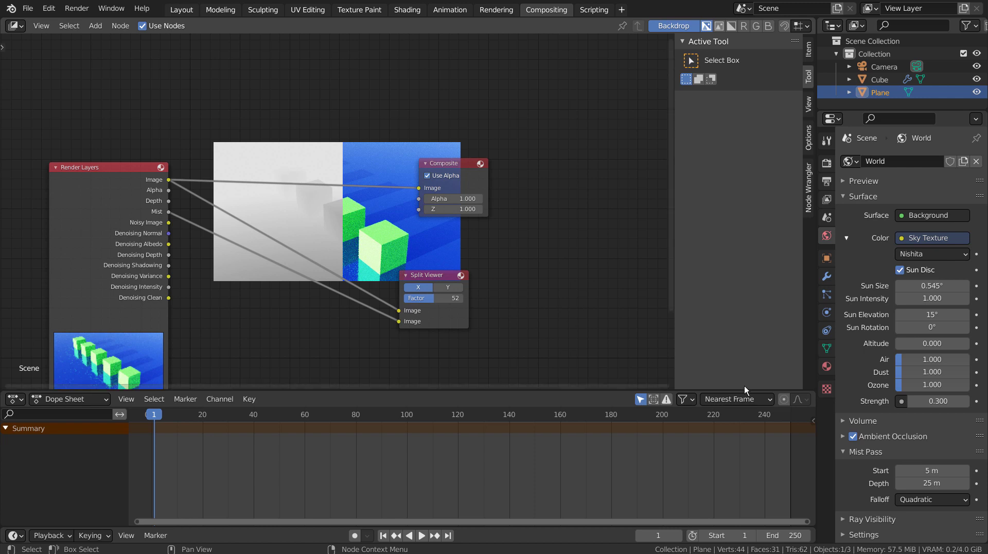
left_click(932, 470)
type("15")
key("Return")
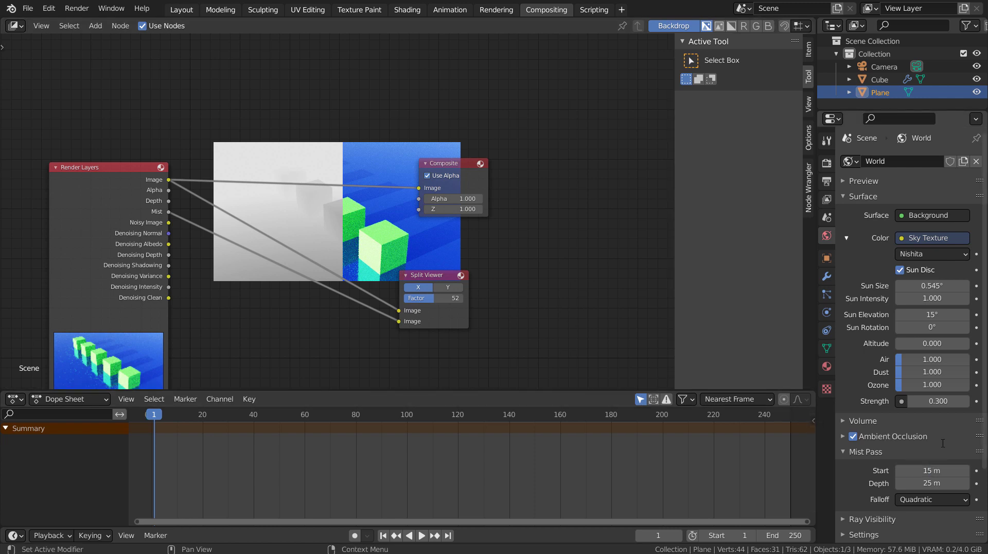
key("F12")
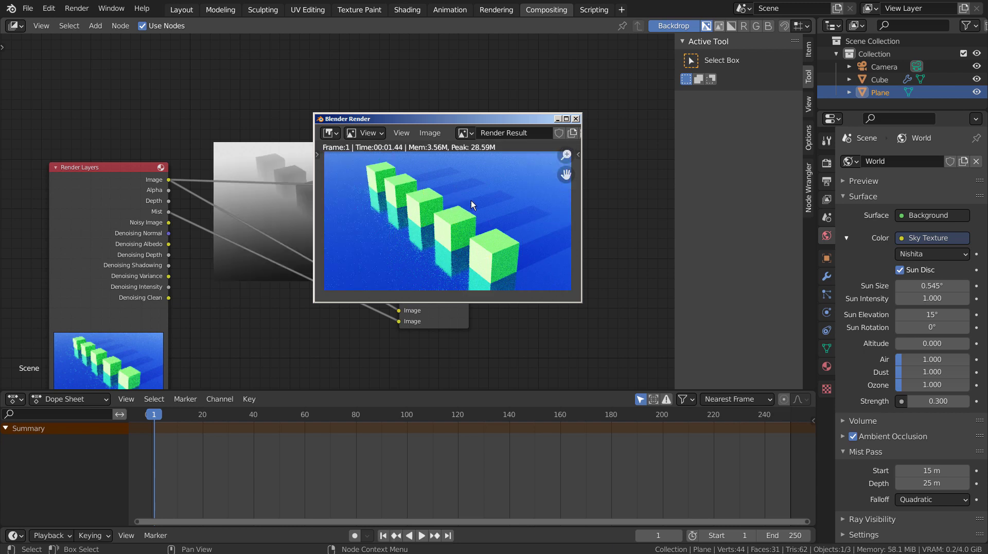
left_click(575, 119)
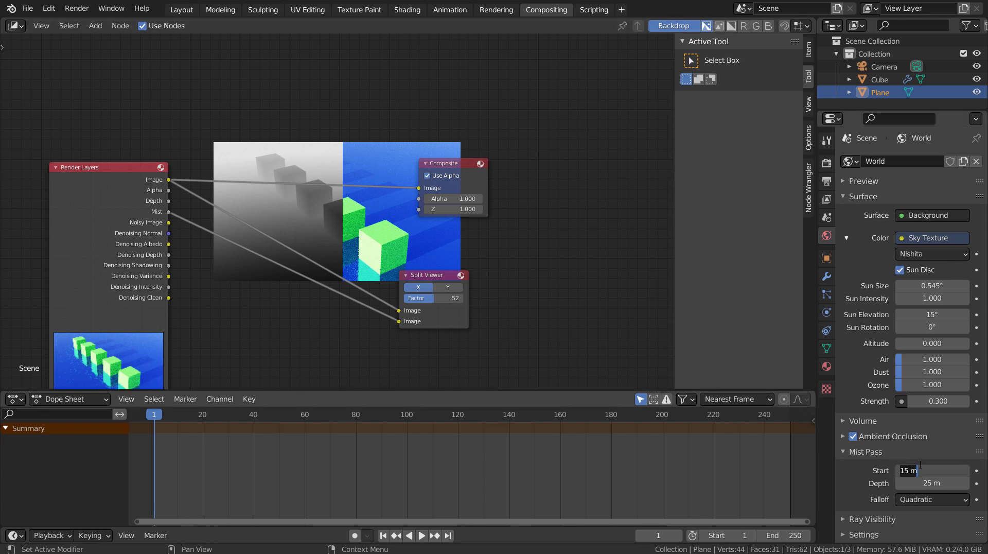
Try a mist start of 25 m with a new render and lower the Split Viewer factor to 7.
key("F12")
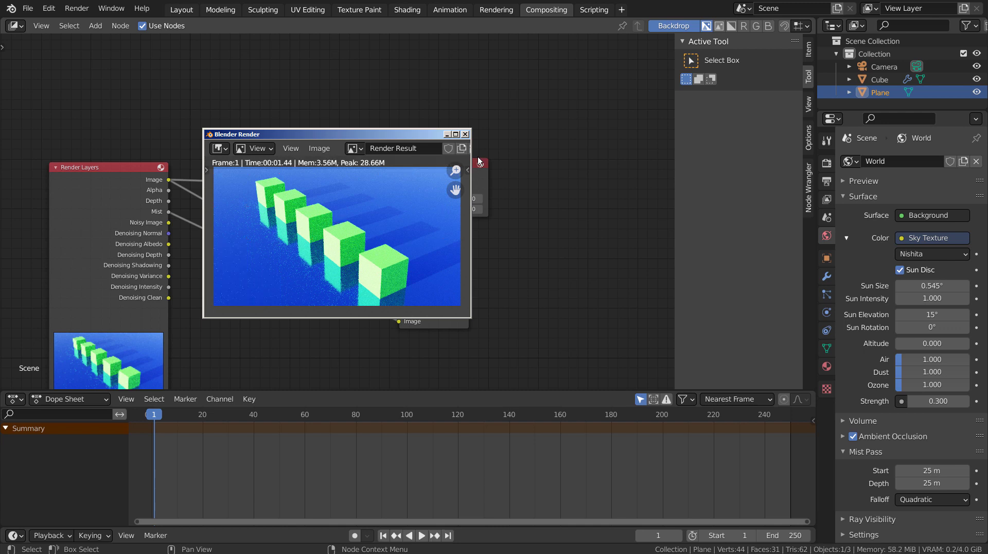
left_click(465, 133)
mouse_move(426, 302)
left_mouse_down()
mouse_move(463, 302)
mouse_move(408, 302)
left_mouse_up()
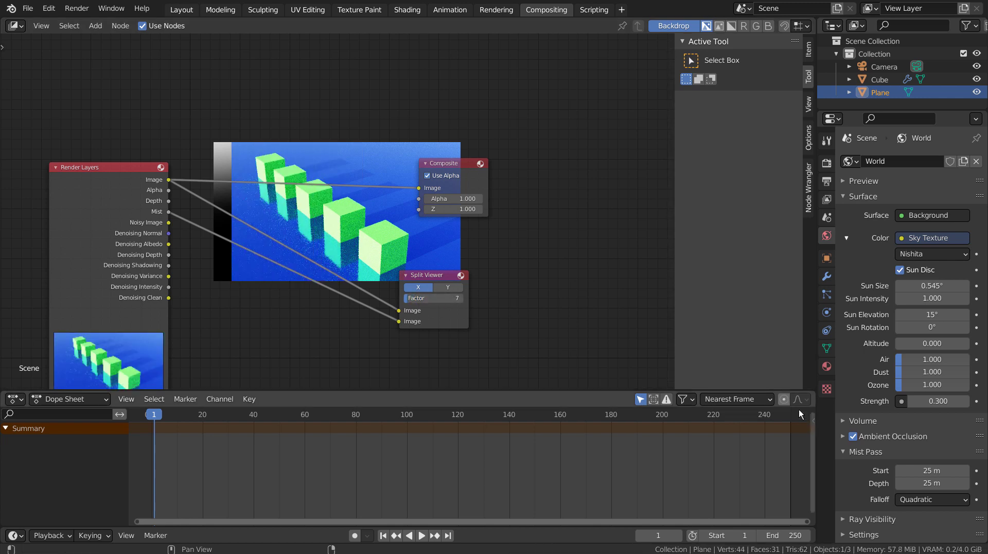
Re-render the scene with a mist start of 5 m and raise the Split Viewer factor to 100.
left_click(932, 470)
type("5")
key("Return")
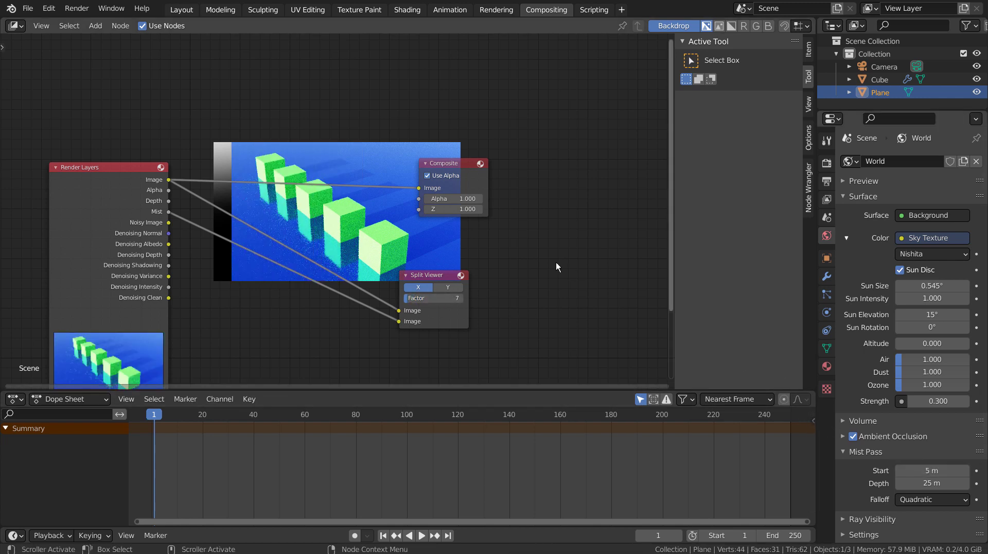
key("F12")
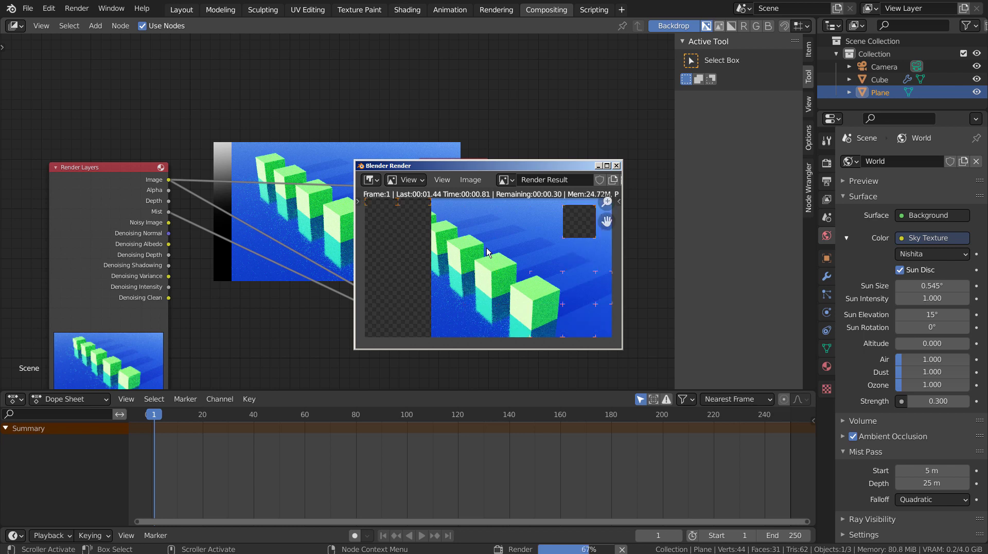
left_click(616, 165)
left_click_drag(431, 298, 459, 299)
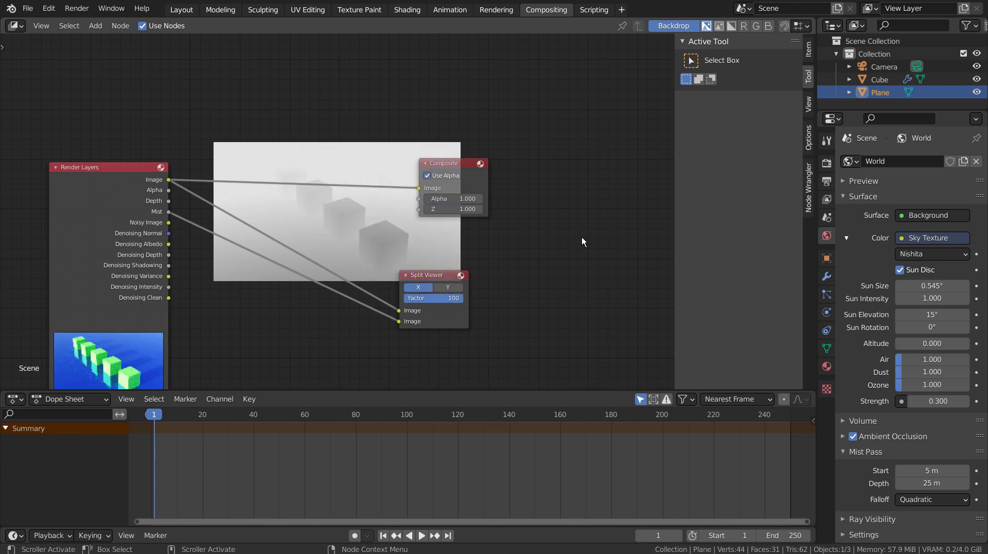